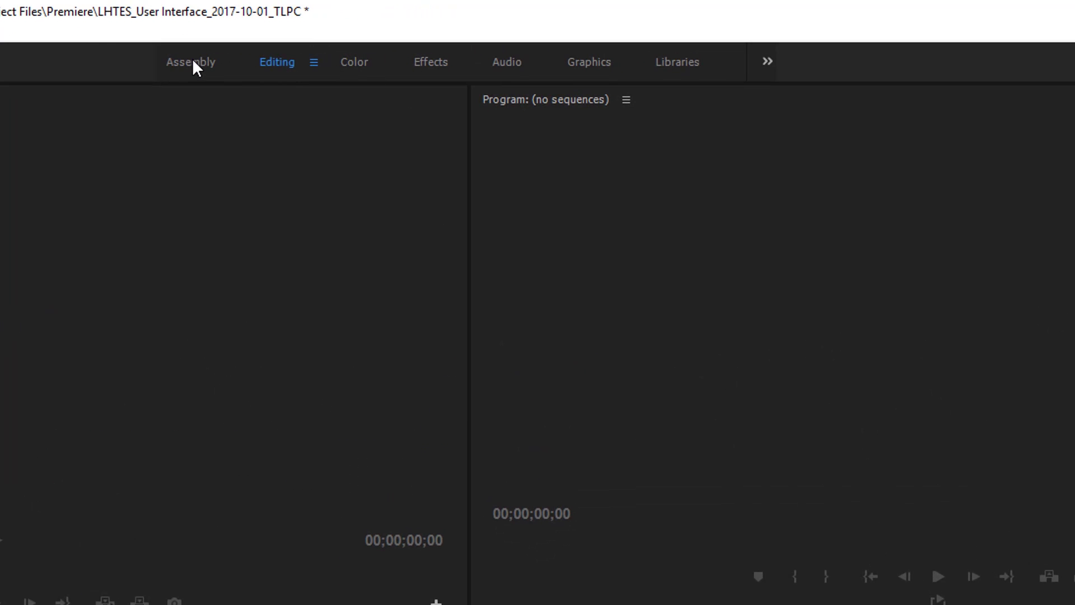
# Cycle through the Assembly, Color, Effects, Audio, Graphics and Libraries workspaces, ending on Editing.
pyautogui.click(193, 61)
pyautogui.click(274, 60)
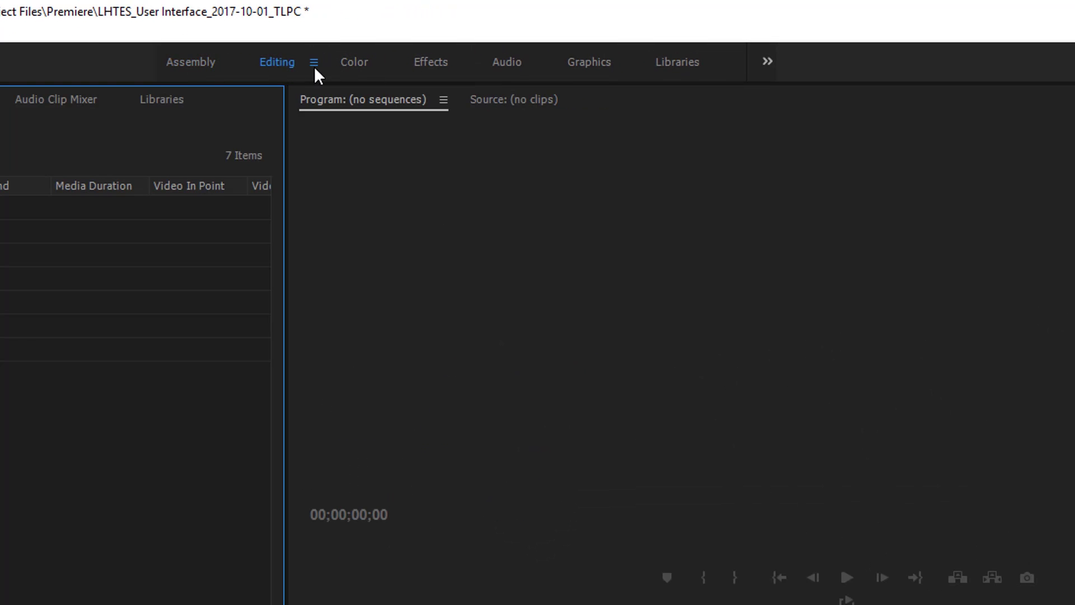
pyautogui.click(354, 61)
pyautogui.click(429, 59)
pyautogui.click(504, 61)
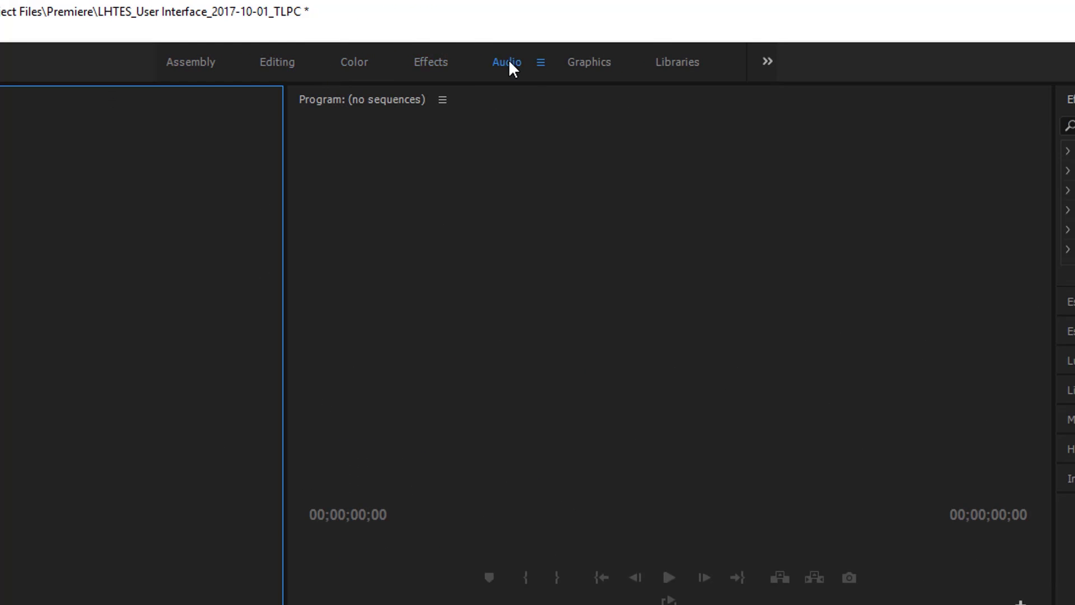
pyautogui.click(588, 63)
pyautogui.click(681, 64)
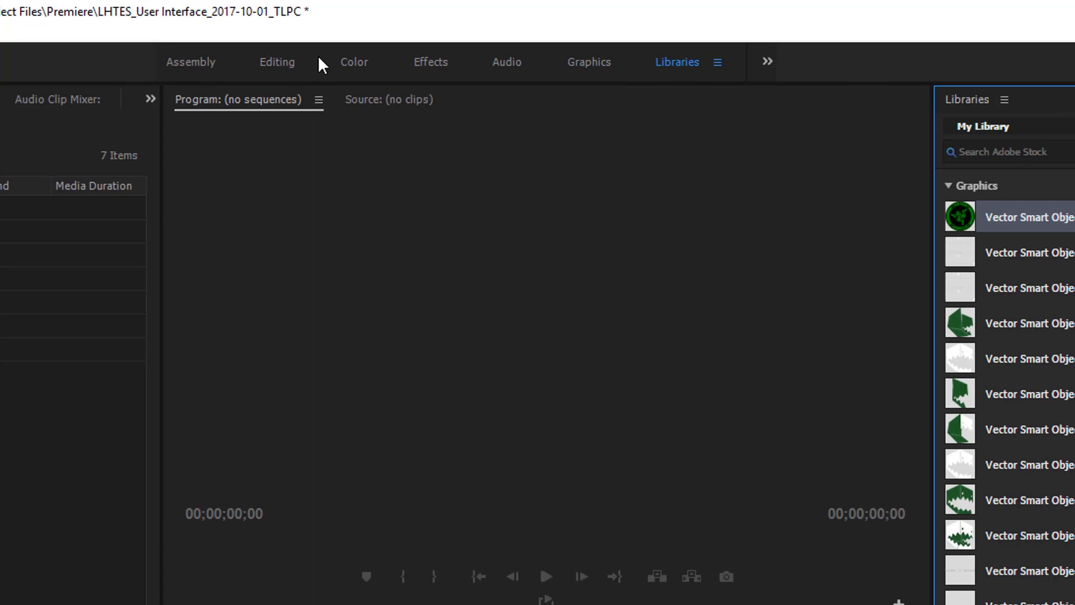
pyautogui.click(354, 62)
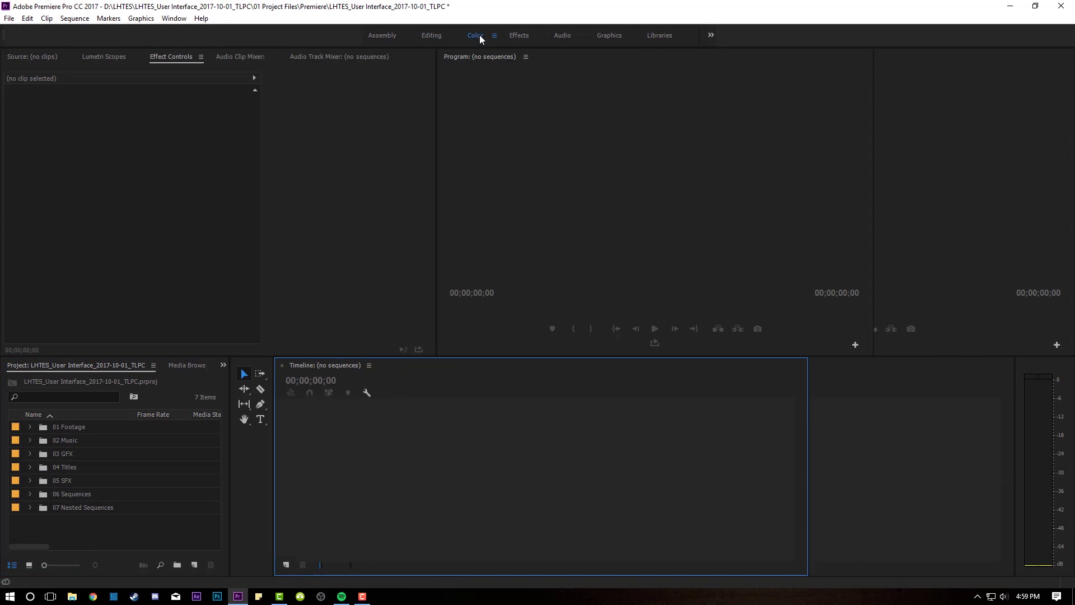
pyautogui.click(528, 35)
pyautogui.click(474, 34)
pyautogui.click(434, 36)
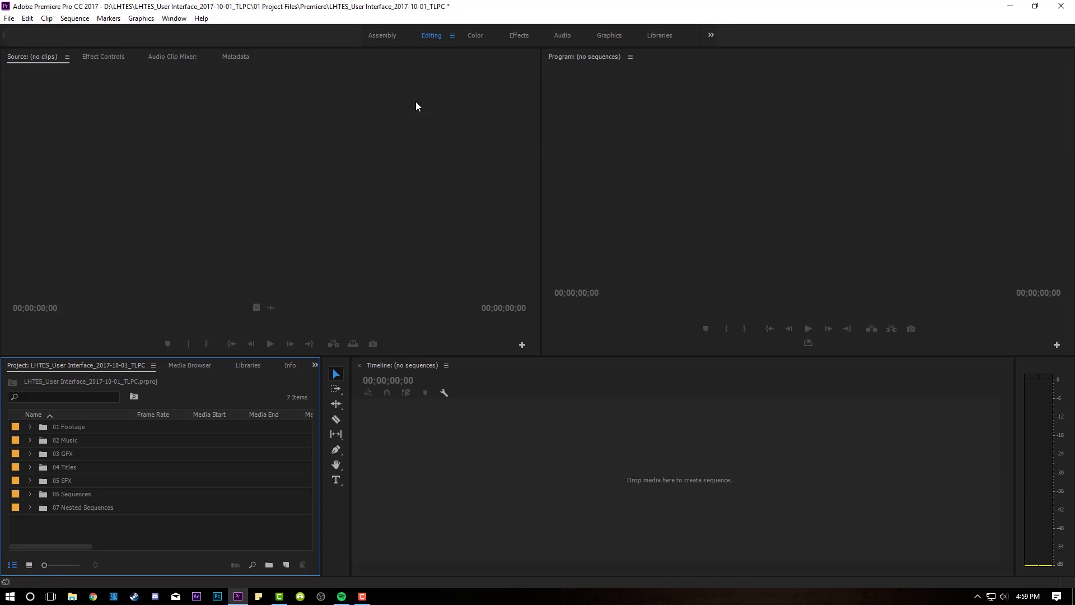
# Close the Program panel, then reset the Editing workspace to its saved layout.
pyautogui.rightClick(552, 58)
pyautogui.click(566, 61)
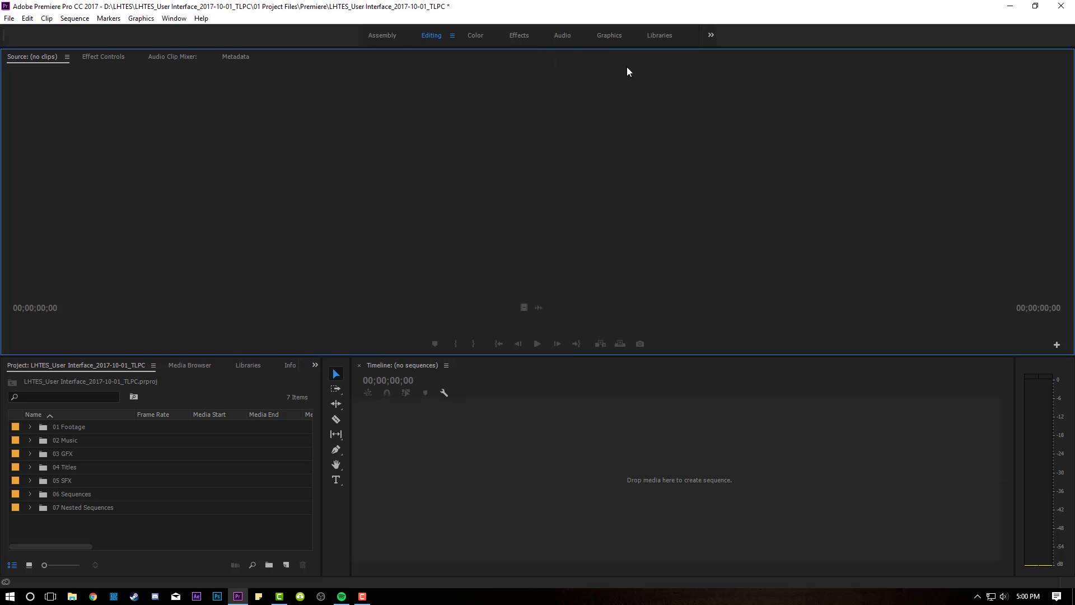
pyautogui.hotkey('alt', 'shift', '0')
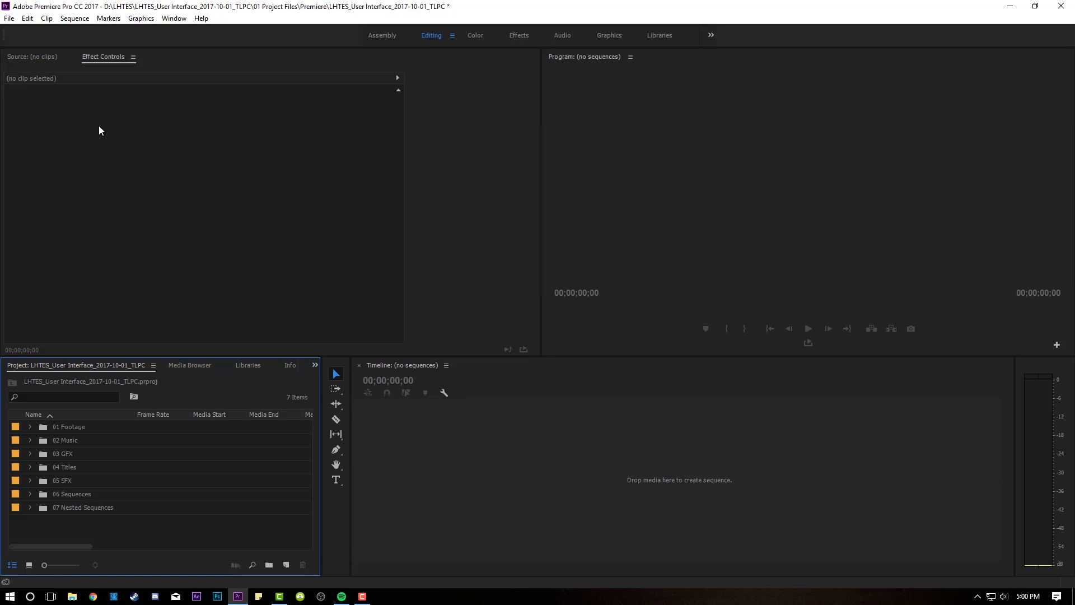
pyautogui.rightClick(436, 38)
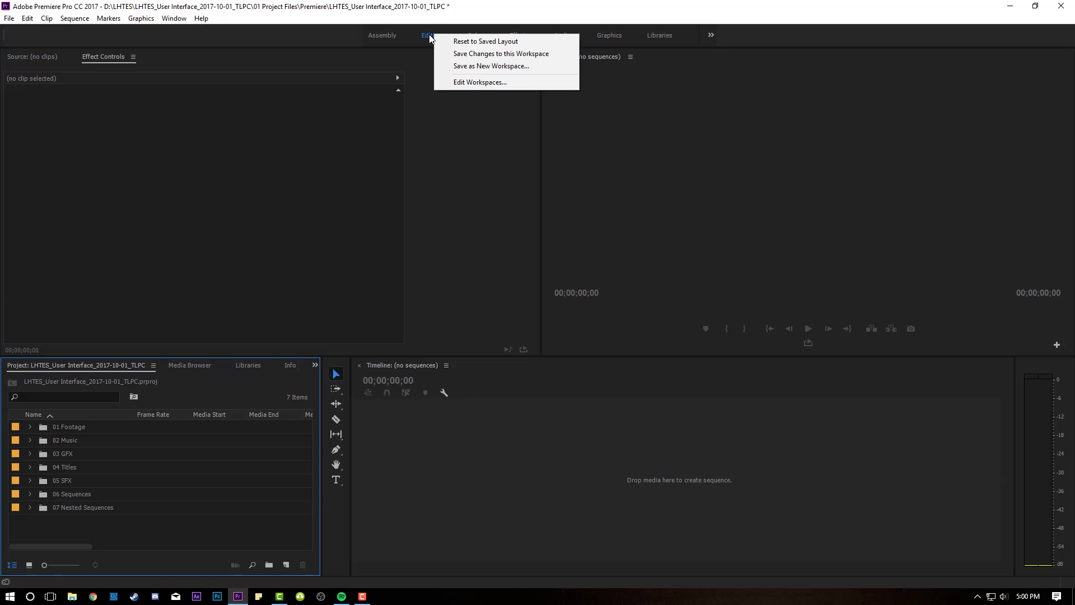
pyautogui.click(492, 42)
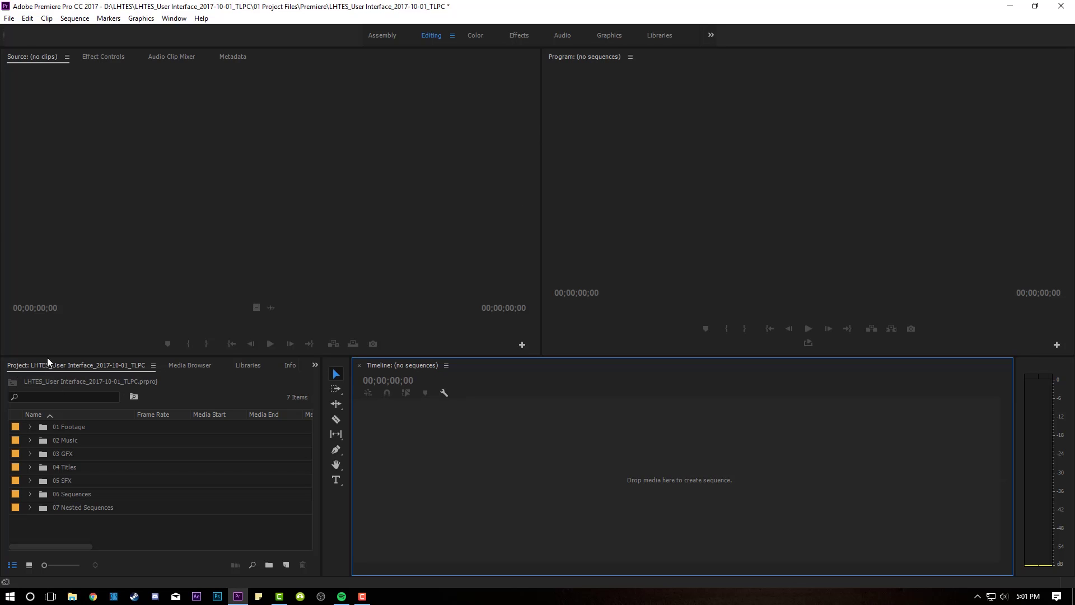
# Undock the Project panel and re-dock it beside the Program monitor, then below the Source monitor.
pyautogui.click(29, 427)
pyautogui.click(30, 428)
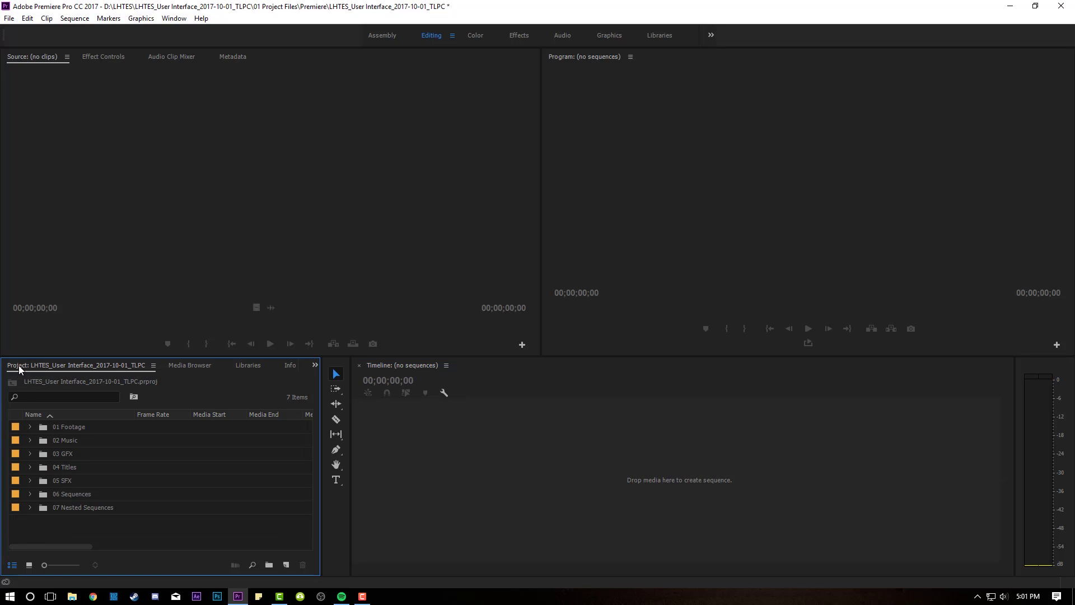
pyautogui.moveTo(18, 365); pyautogui.dragTo(761, 214)
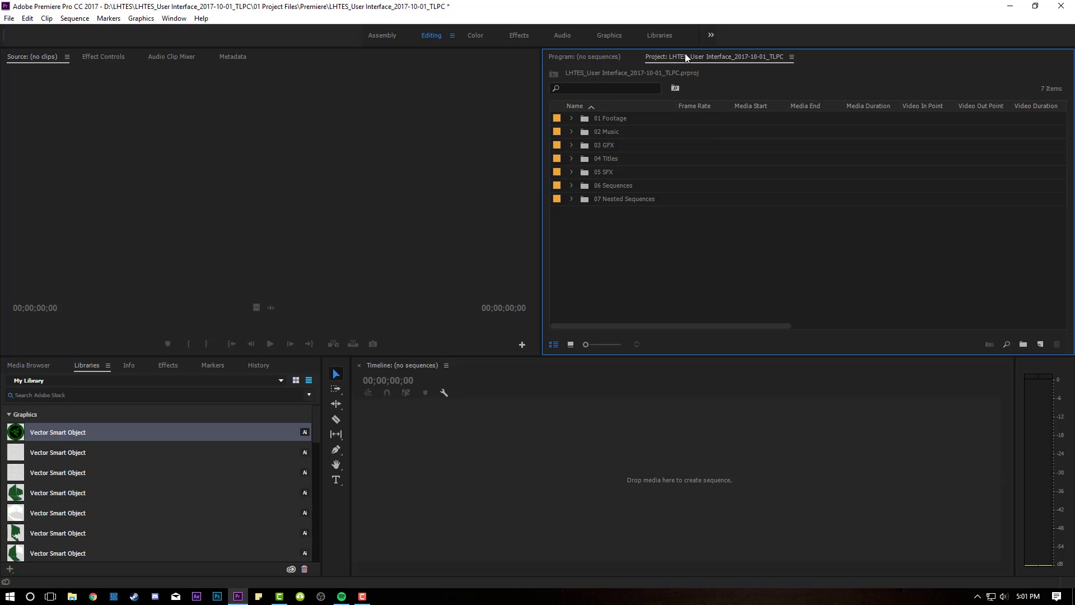
pyautogui.moveTo(672, 55); pyautogui.dragTo(547, 159)
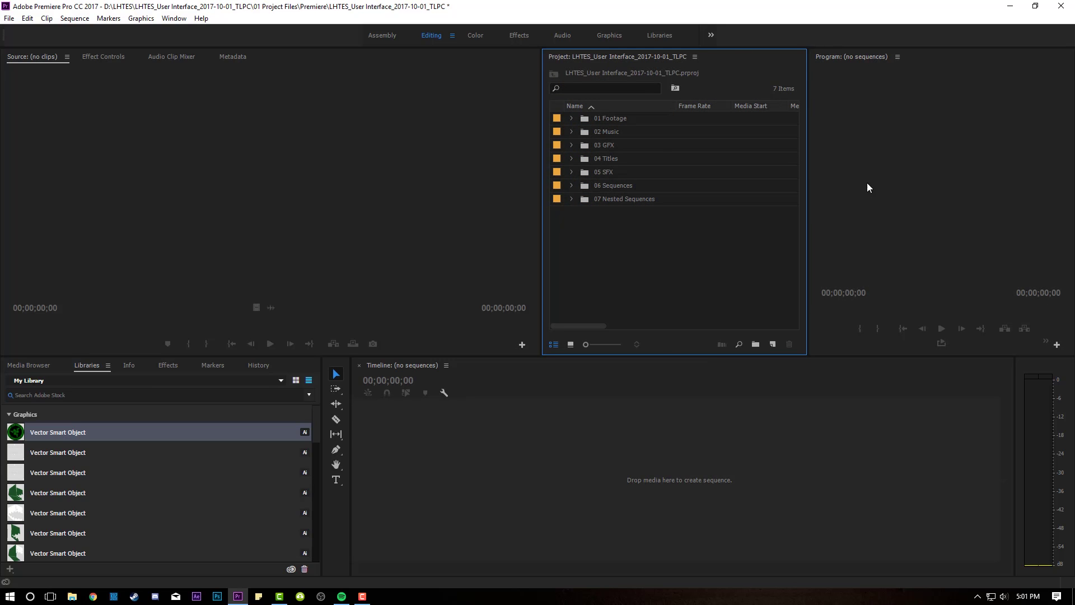
pyautogui.moveTo(567, 60); pyautogui.dragTo(431, 340)
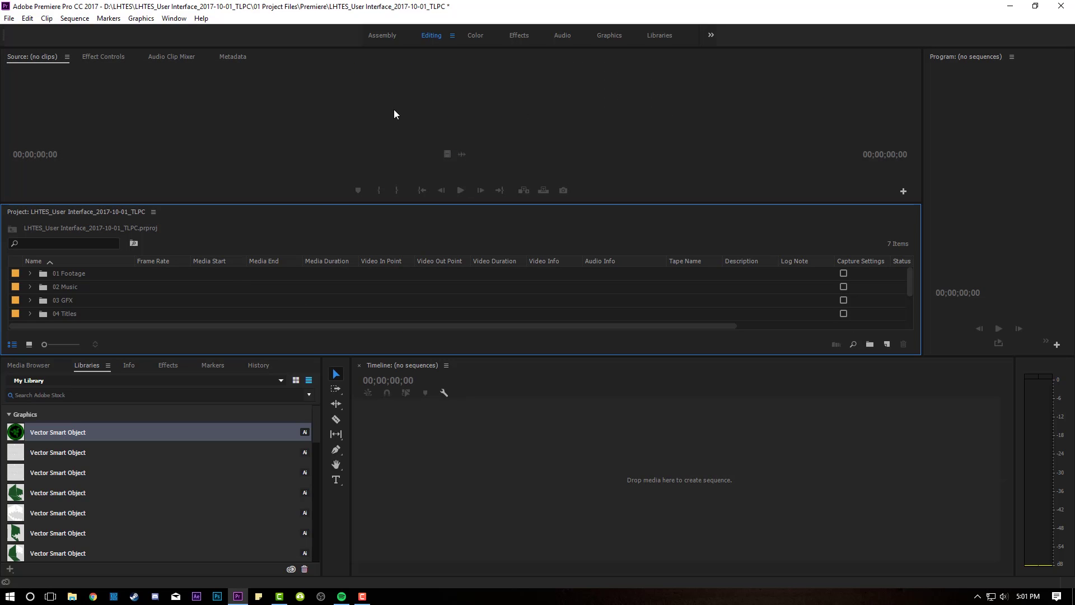
# Open the Footage A bin in its own panel, then reset Editing to its saved layout.
pyautogui.click(31, 365)
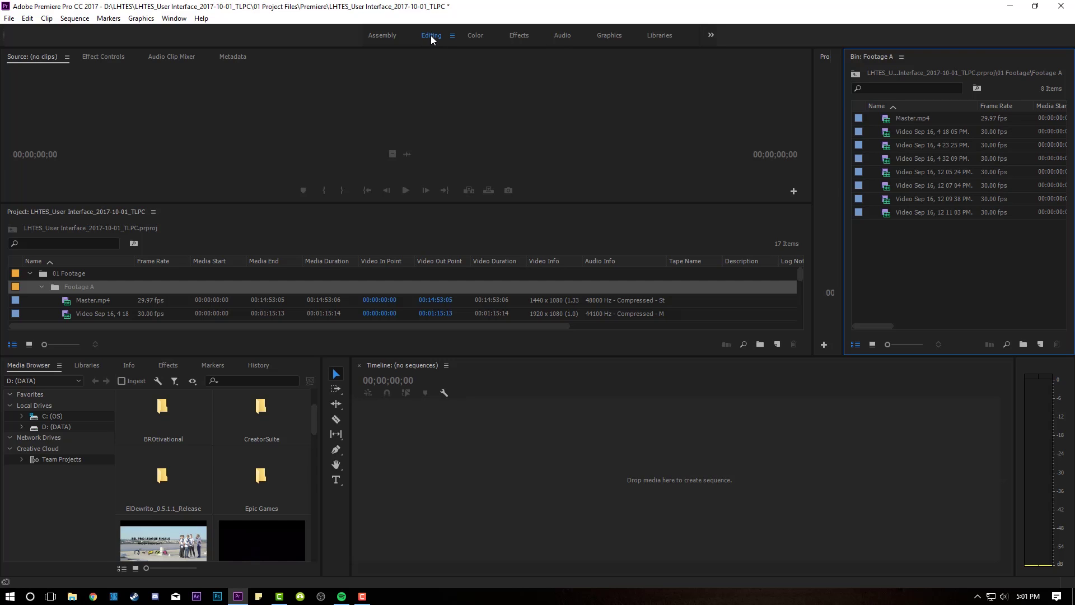
pyautogui.click(452, 36)
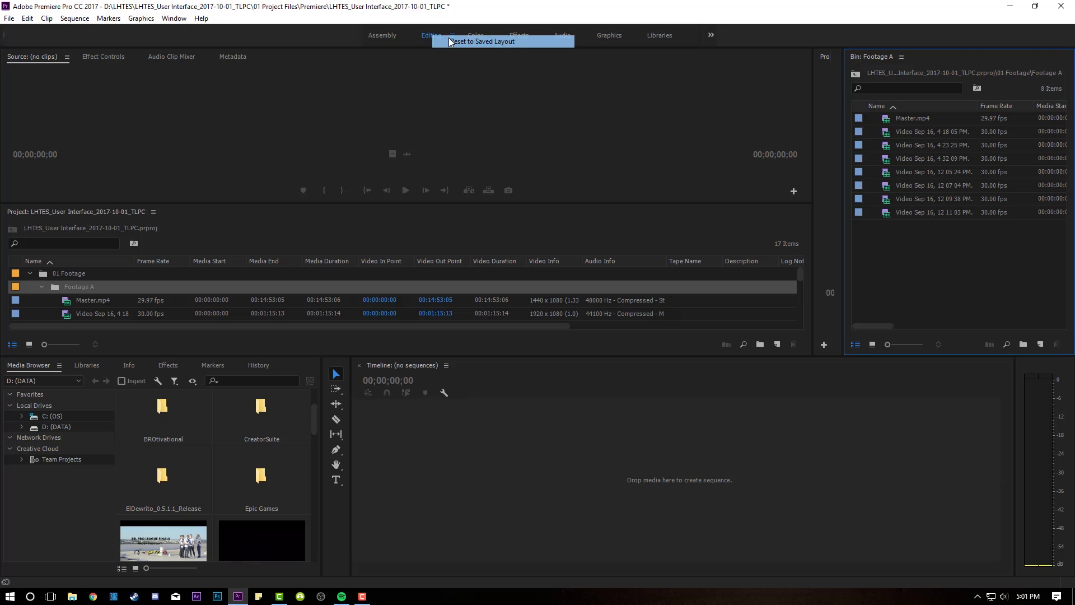
pyautogui.click(451, 42)
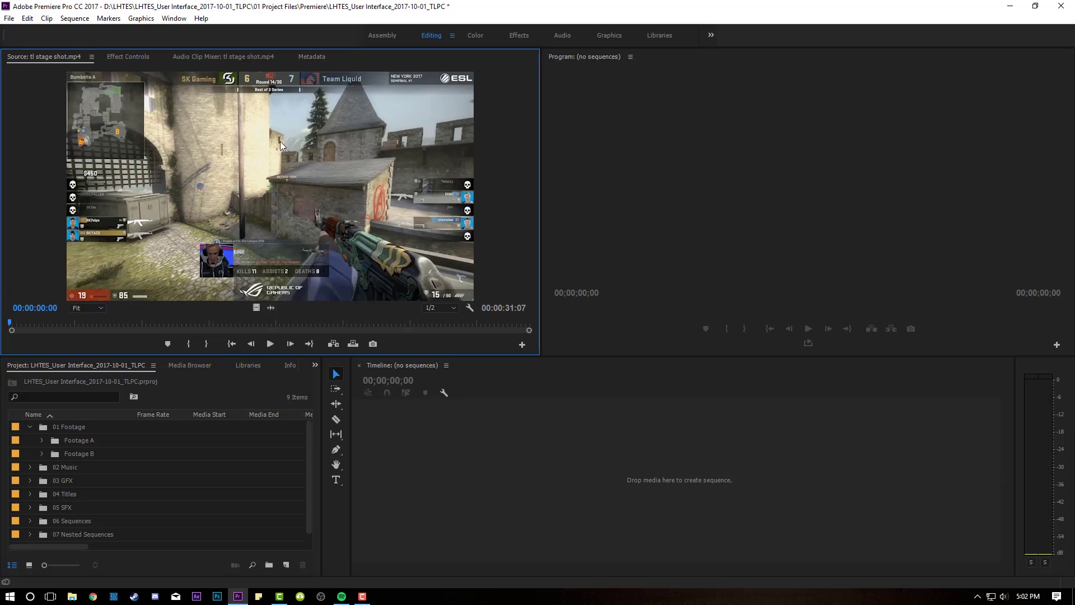
# Expand Footage B and load tlgo vs astralis2 elige ace.mp4 into the Source monitor.
pyautogui.click(37, 458)
pyautogui.click(41, 453)
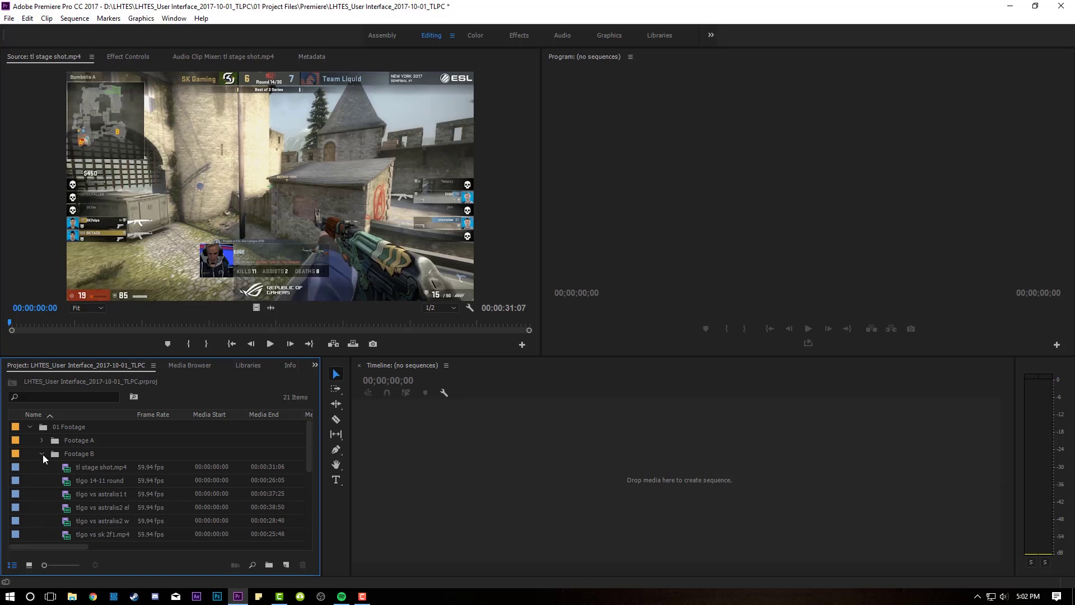
pyautogui.doubleClick(67, 480)
pyautogui.click(68, 496)
pyautogui.doubleClick(67, 506)
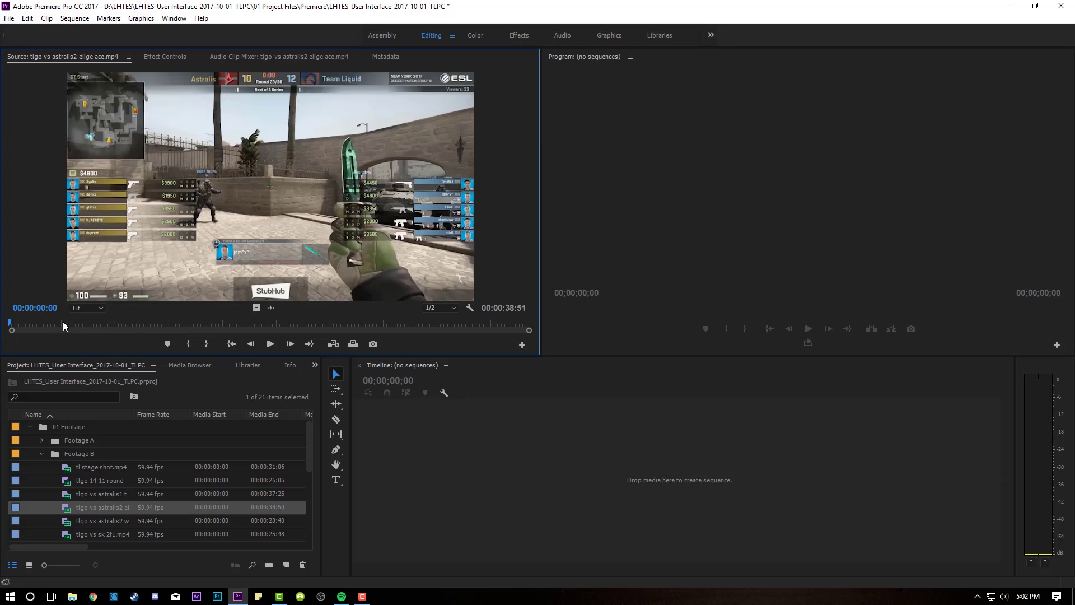
# Mark In and Out points and drag the 00:00:09:52 section onto the empty Timeline.
pyautogui.moveTo(62, 322); pyautogui.dragTo(183, 328)
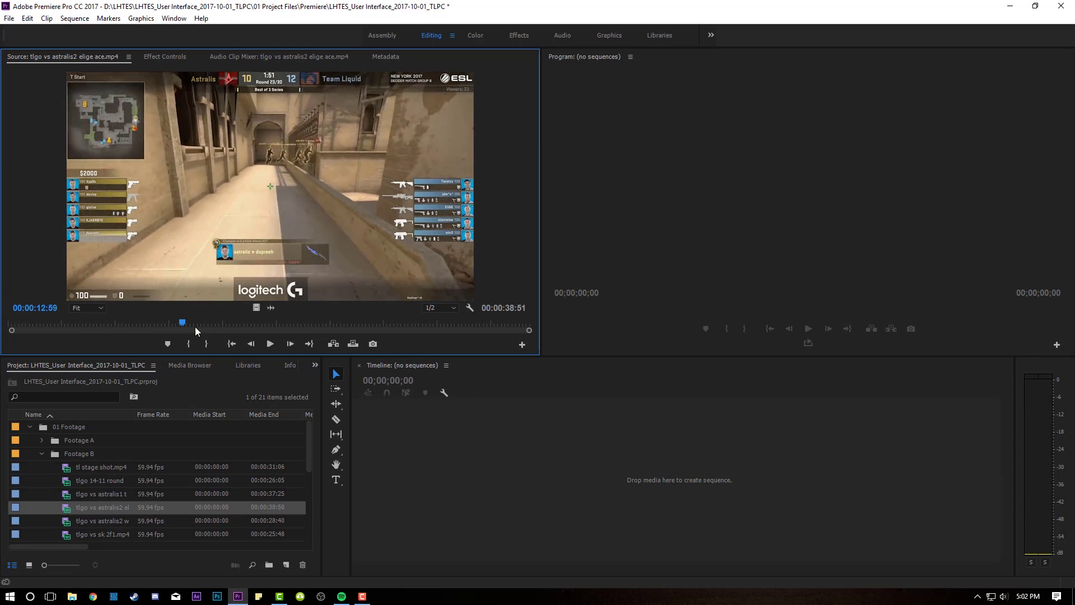
pyautogui.press('i')
pyautogui.press('o')
pyautogui.moveTo(308, 297); pyautogui.dragTo(513, 548)
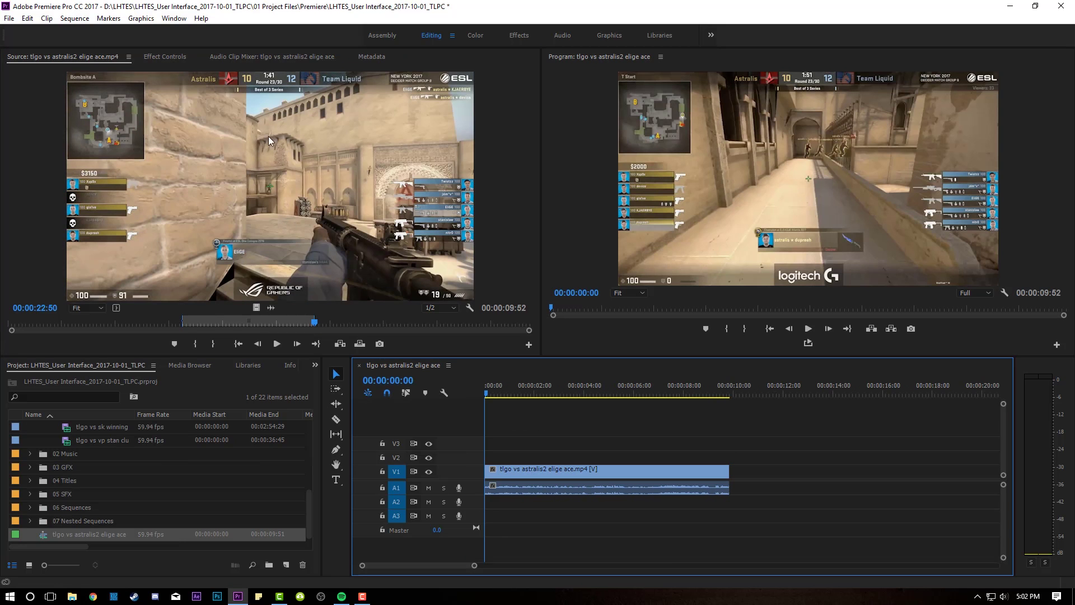
# Add four markers at successive points along the tlgo vs astralis2 elige ace clip.
pyautogui.rightClick(237, 163)
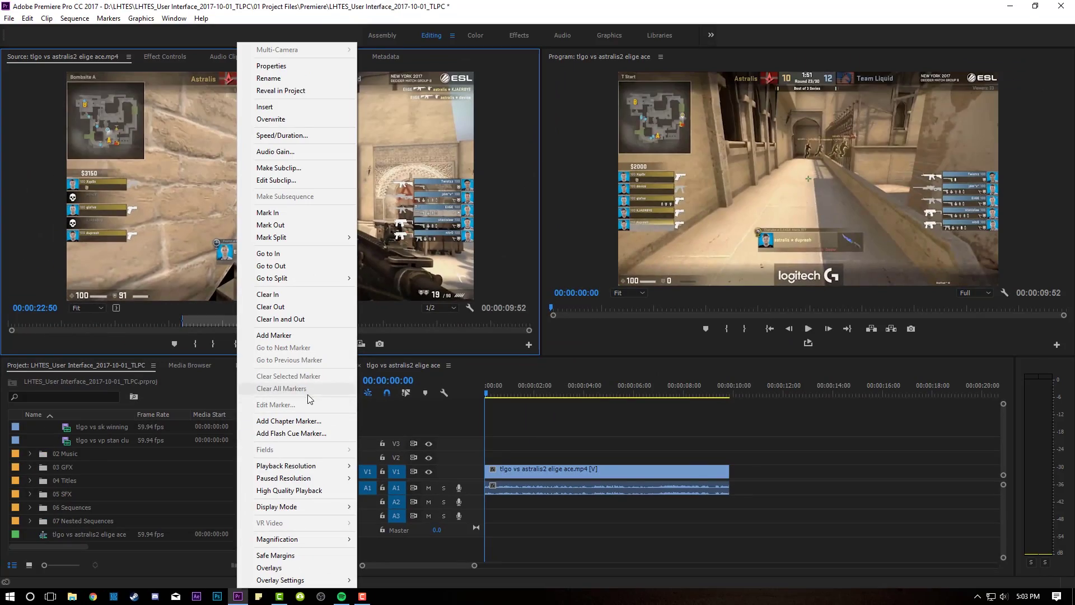
pyautogui.click(185, 134)
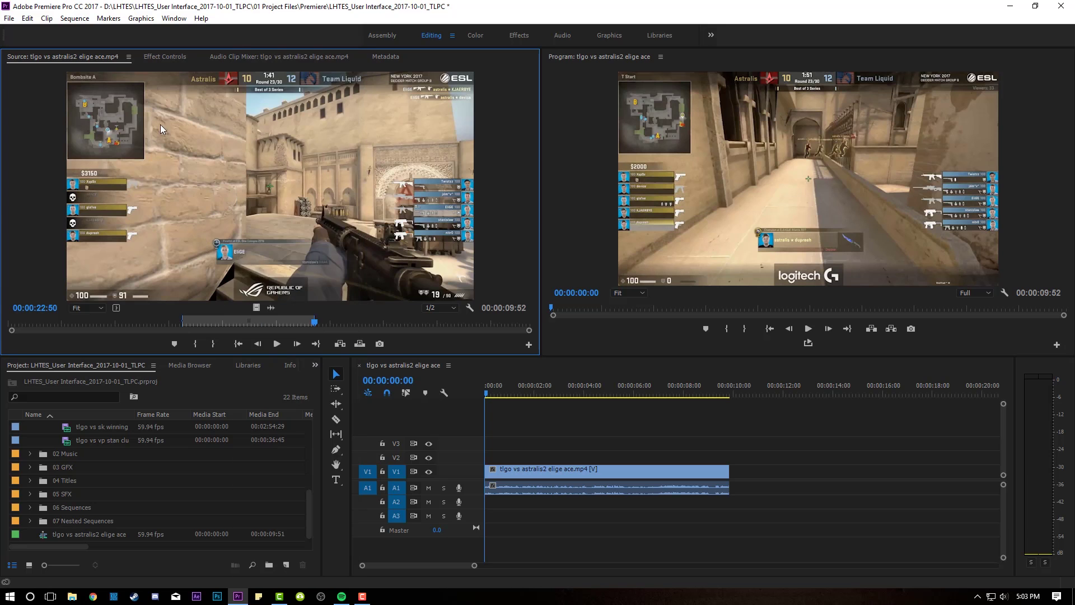
pyautogui.click(206, 322)
pyautogui.press('m')
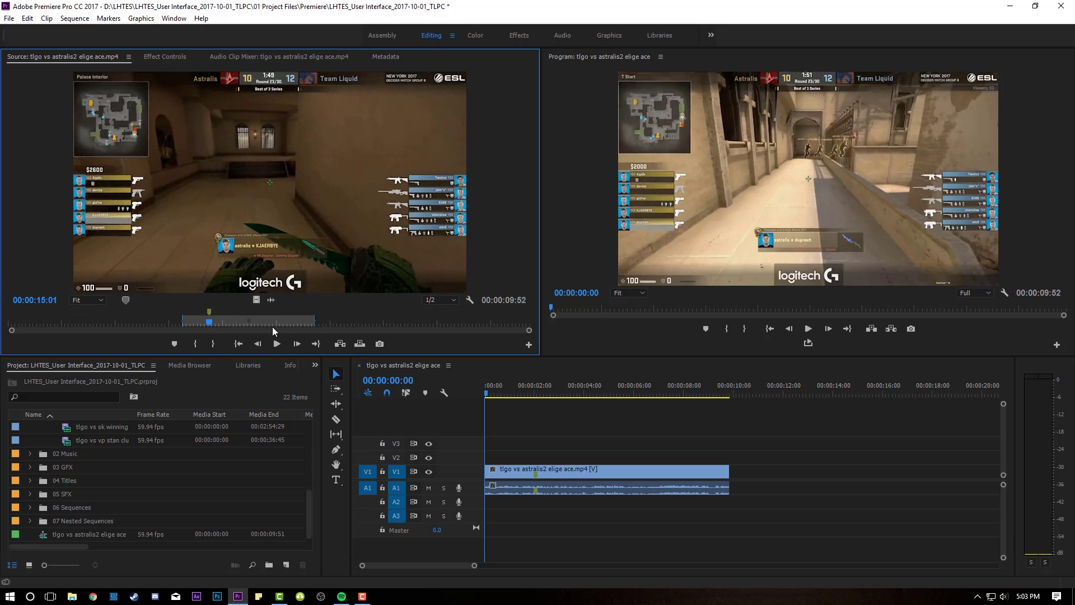
pyautogui.click(278, 323)
pyautogui.press('m')
pyautogui.click(356, 323)
pyautogui.press('m')
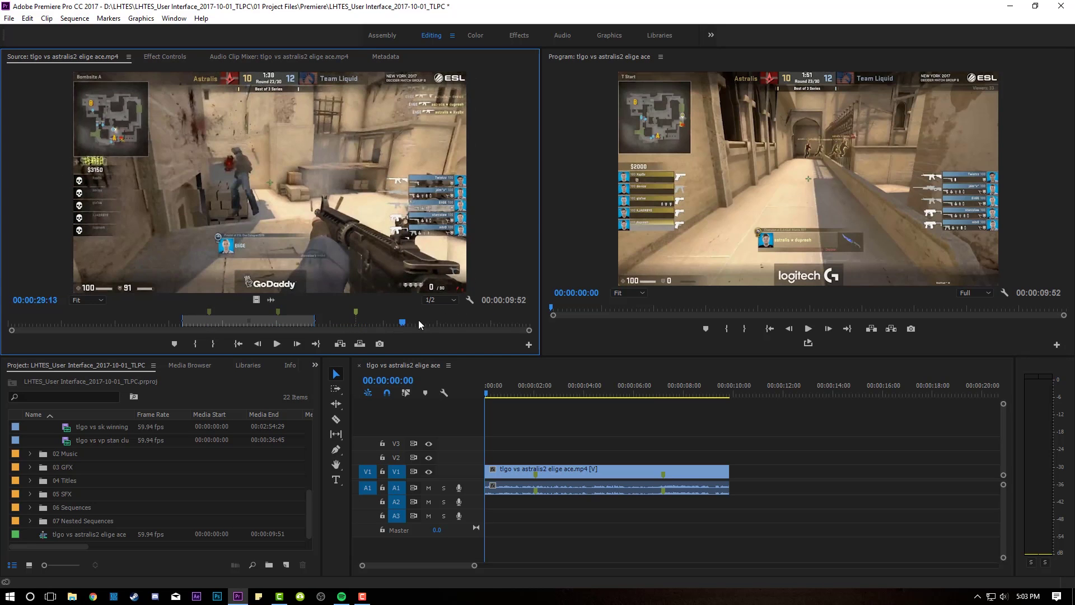
pyautogui.click(446, 323)
pyautogui.press('m')
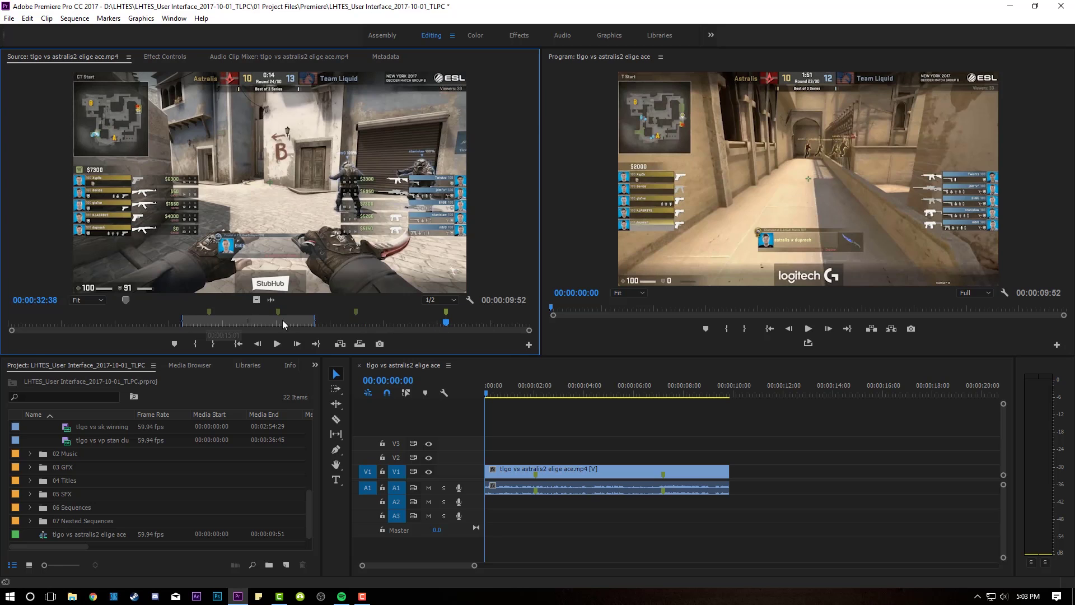
pyautogui.click(167, 56)
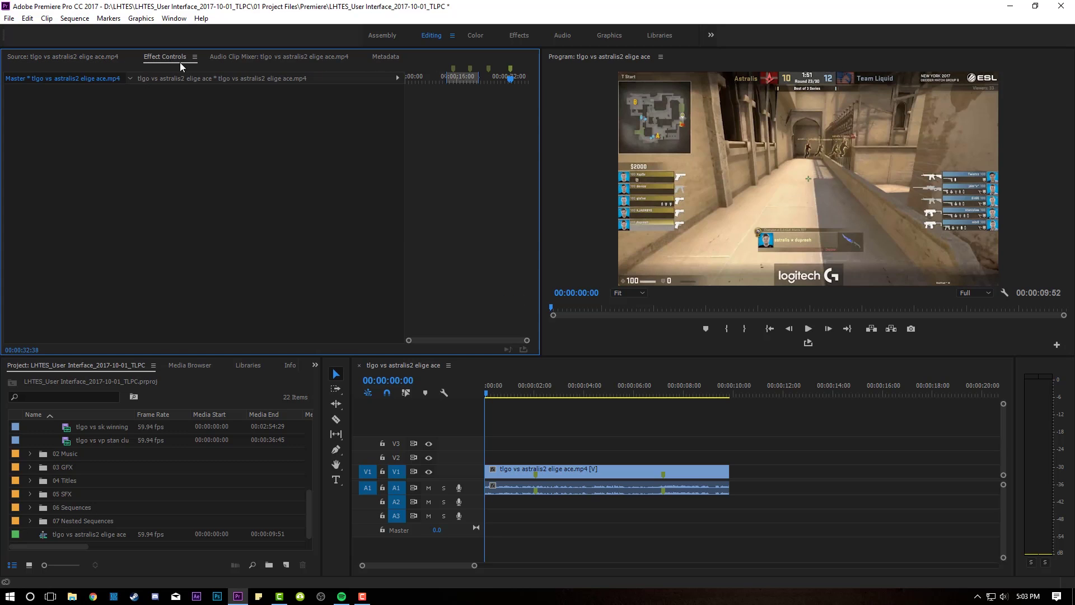
# Scale the V1 clip to 112%, set the Audio 1 fader near 0 dB, and view its metadata.
pyautogui.click(512, 469)
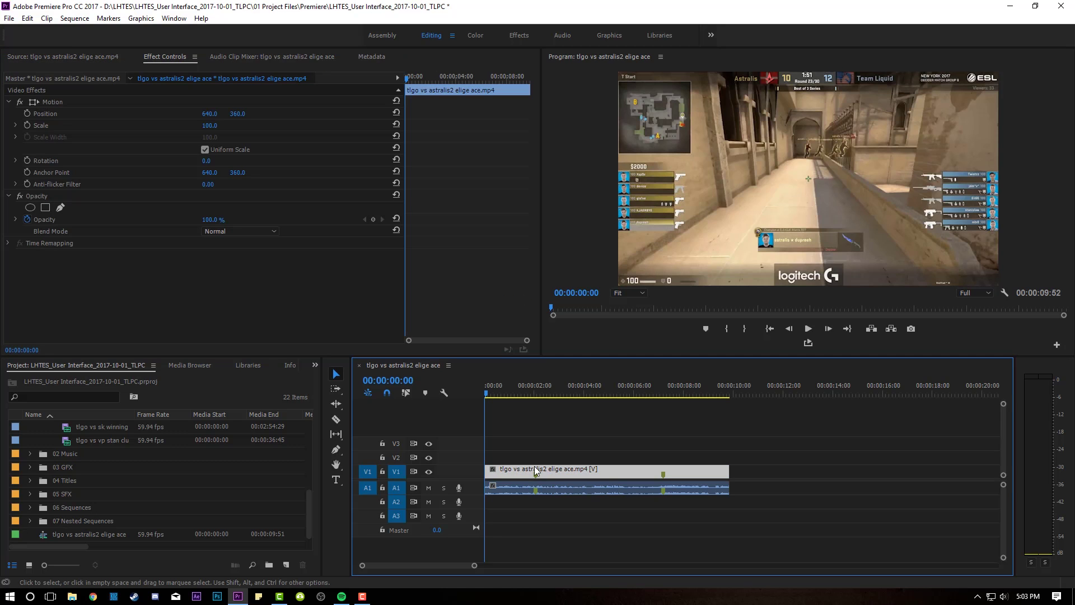
pyautogui.moveTo(210, 127); pyautogui.dragTo(233, 113)
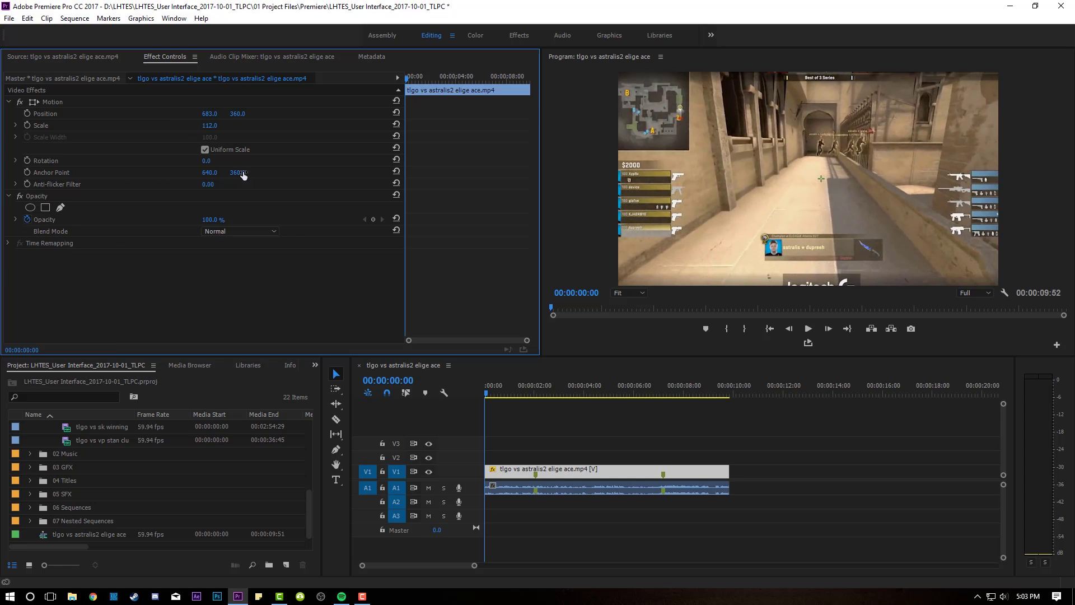
pyautogui.click(251, 57)
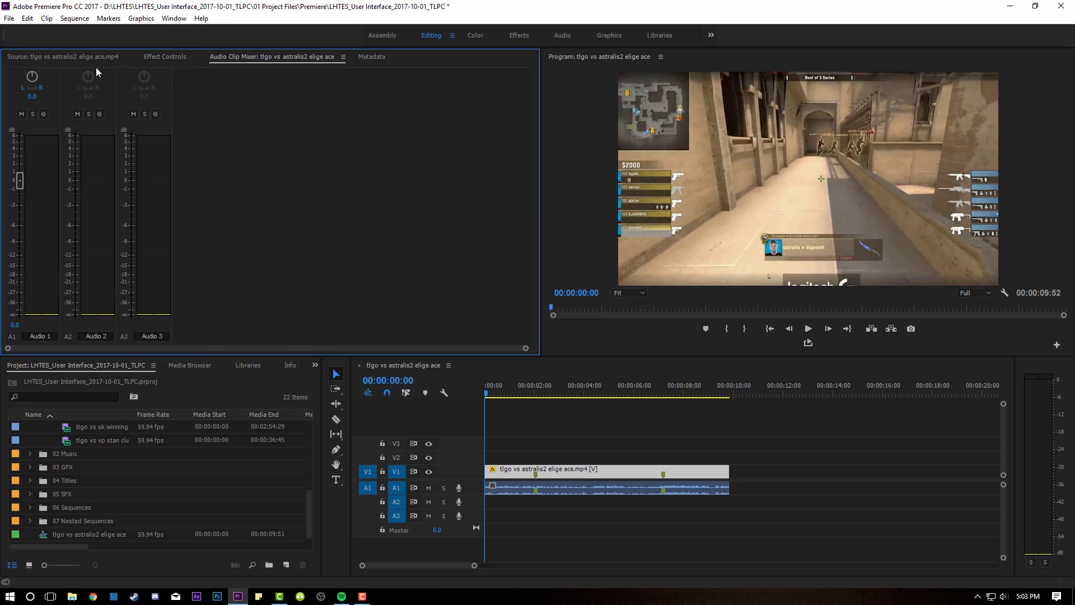
pyautogui.moveTo(25, 255); pyautogui.dragTo(22, 183)
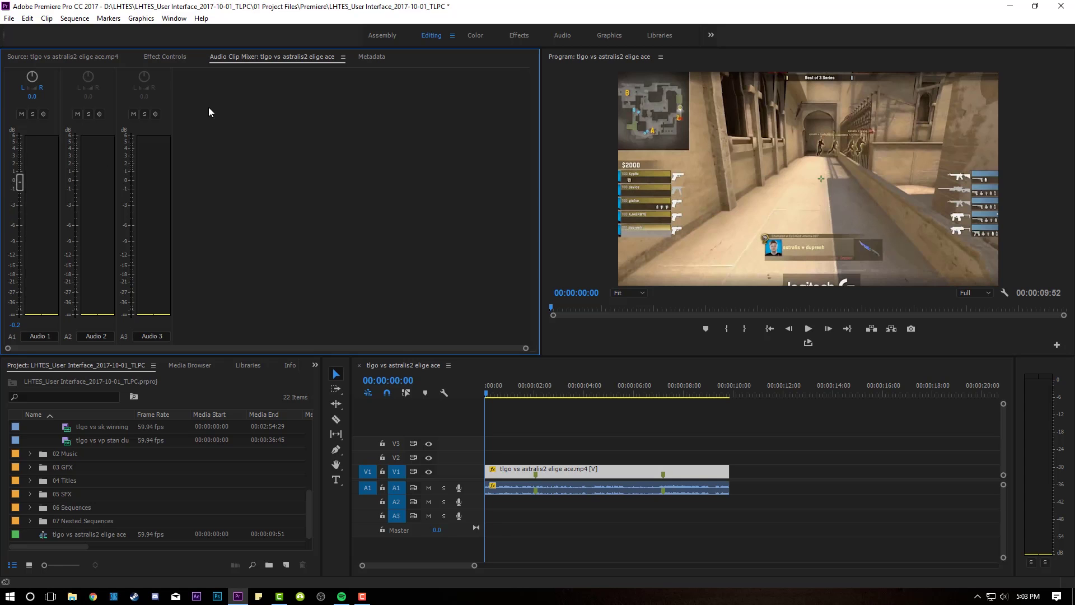
pyautogui.click(369, 58)
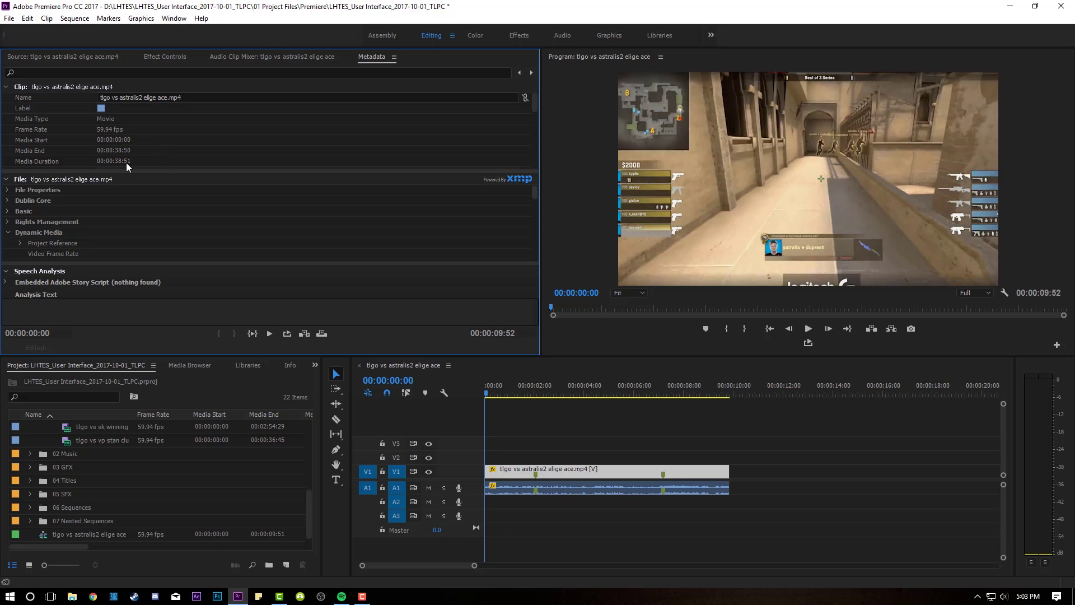
pyautogui.scroll(-4, 181, 216)
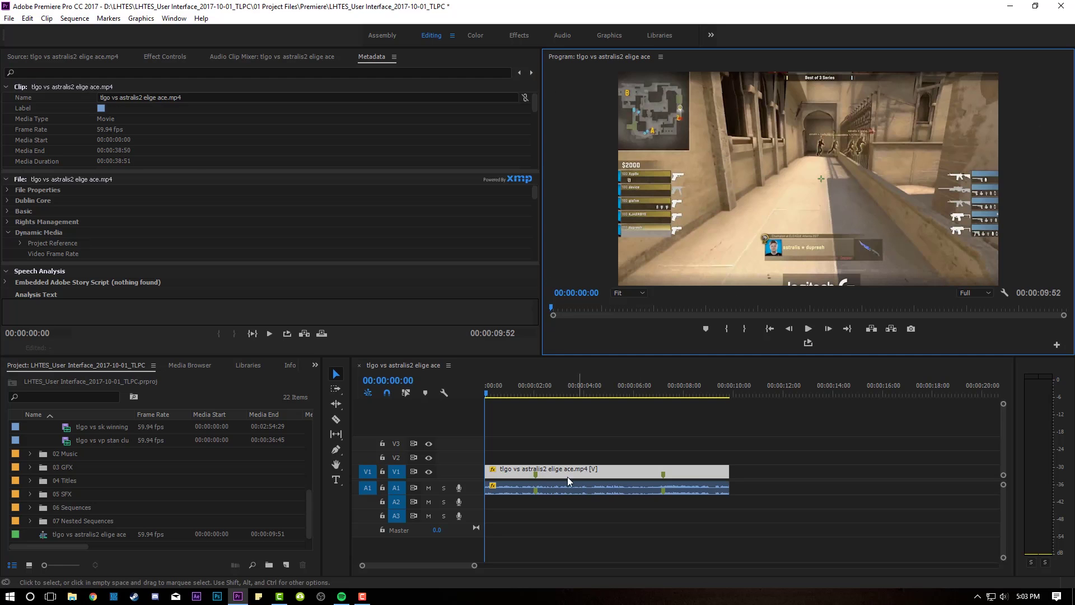
# Show the Source clip preview again and check the Program monitor's zoom levels.
pyautogui.click(56, 54)
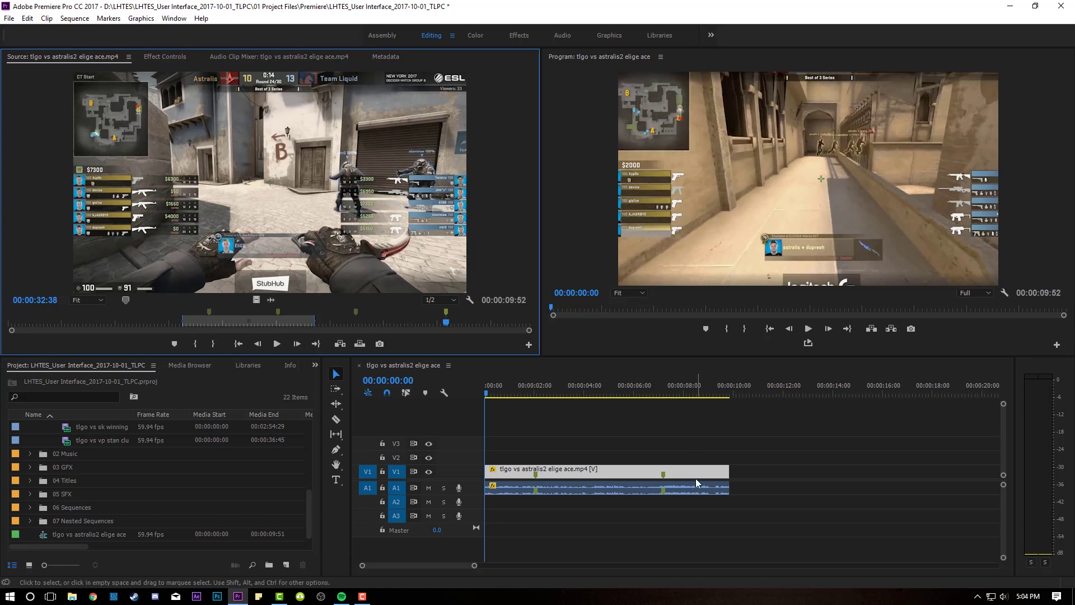
pyautogui.click(625, 83)
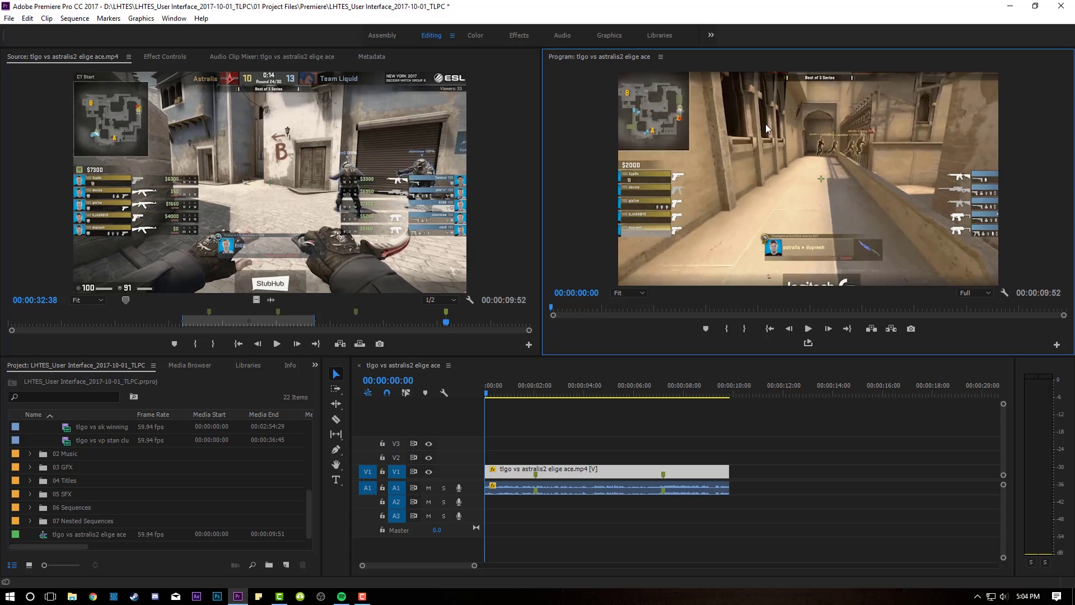
pyautogui.click(630, 295)
pyautogui.click(624, 305)
# Make the monitors taller, try 10% zoom then Fit, and ease the divider back up.
pyautogui.moveTo(683, 357); pyautogui.dragTo(683, 505)
pyautogui.click(627, 440)
pyautogui.click(623, 465)
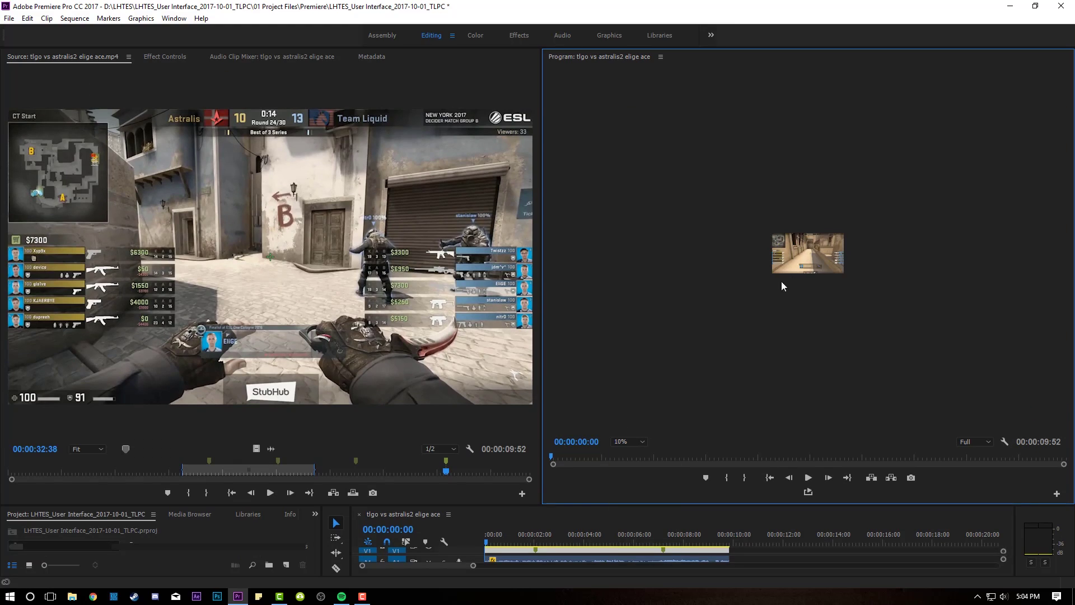
pyautogui.click(643, 443)
pyautogui.click(615, 451)
pyautogui.moveTo(627, 506); pyautogui.dragTo(579, 360)
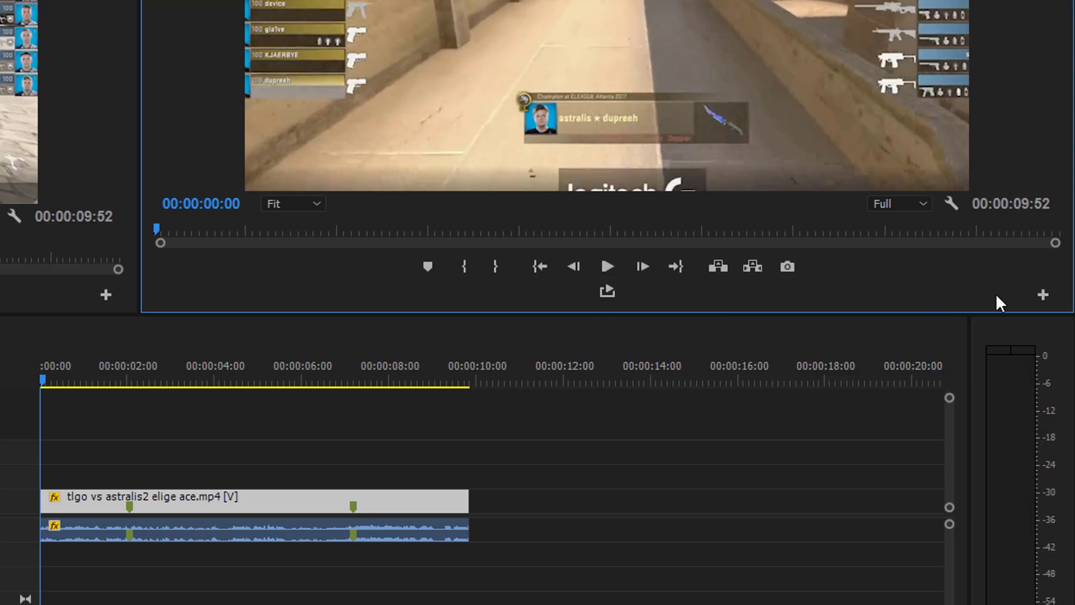
# Add the Safe Margins button to the Program monitor's button bar via the Button Editor.
pyautogui.click(1042, 295)
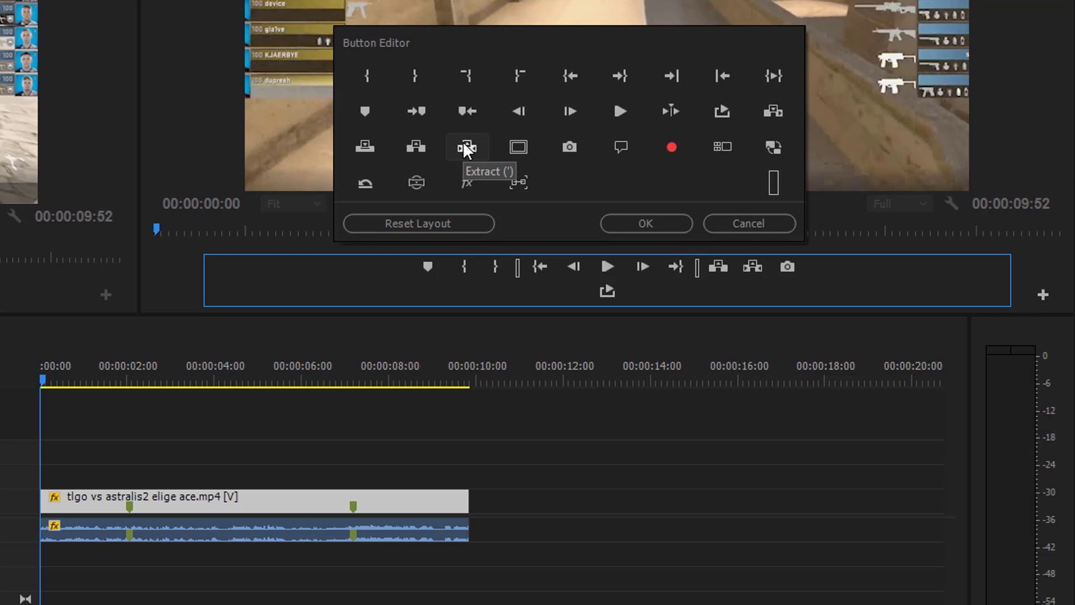
pyautogui.moveTo(519, 147); pyautogui.dragTo(642, 292)
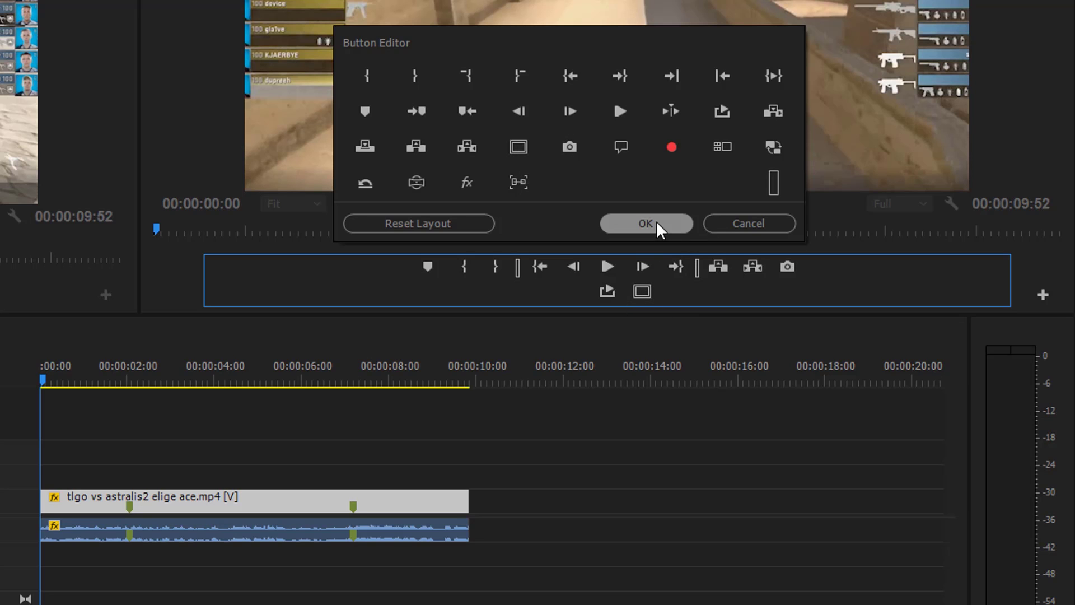
pyautogui.click(656, 222)
pyautogui.click(642, 291)
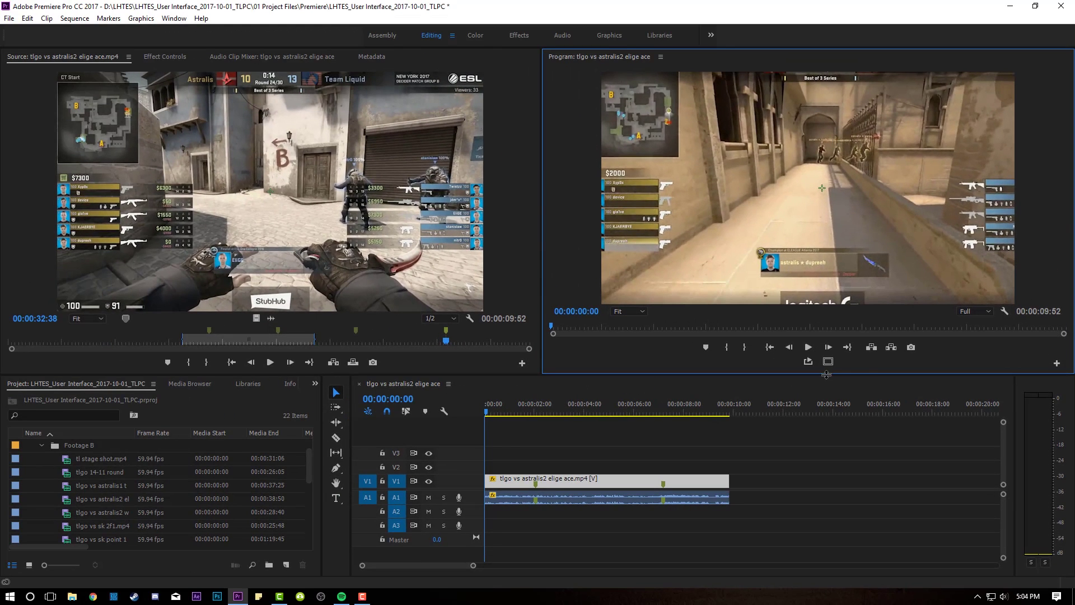
# Toggle the safe-margin guides off and on a few times, leaving them on.
pyautogui.click(802, 353)
pyautogui.click(802, 352)
pyautogui.click(829, 362)
pyautogui.click(829, 362)
pyautogui.click(829, 363)
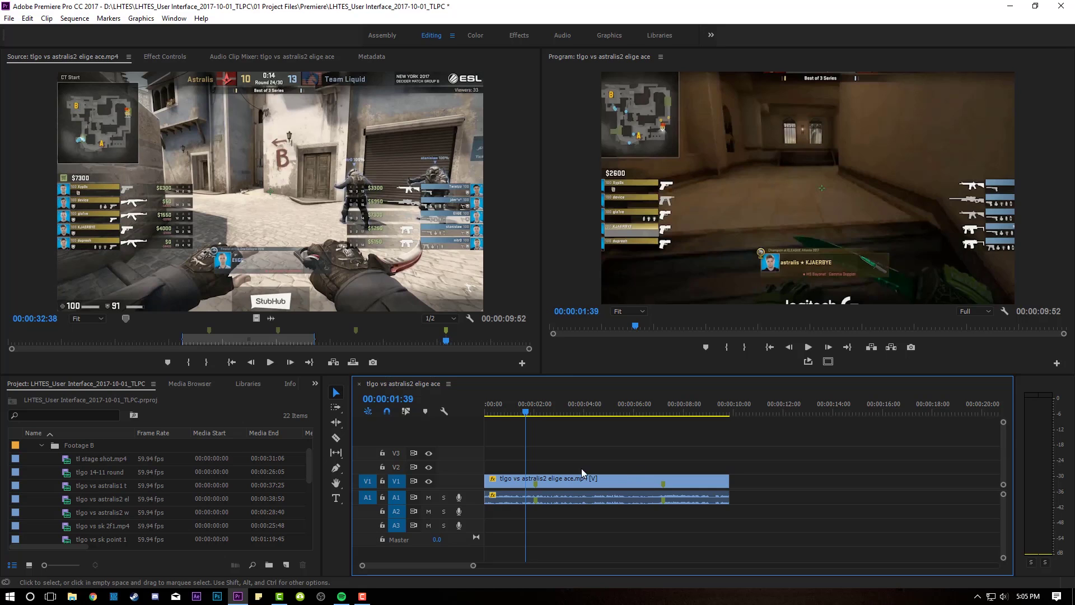
# Step through the Project panel's tabs via Media Browser and Libraries to Info.
pyautogui.click(27, 385)
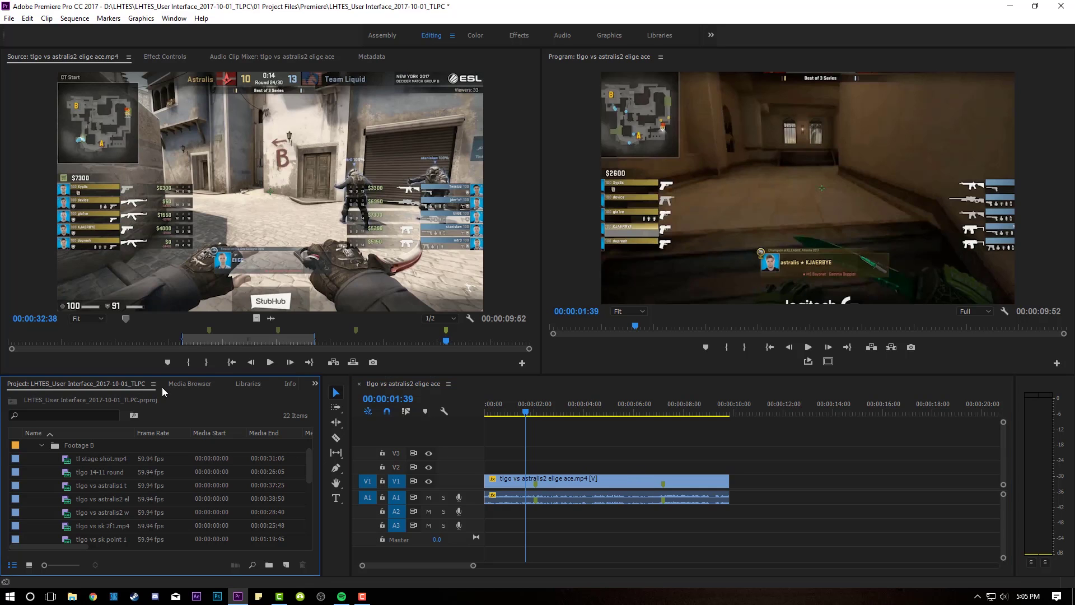
pyautogui.click(184, 383)
pyautogui.click(246, 384)
pyautogui.click(292, 384)
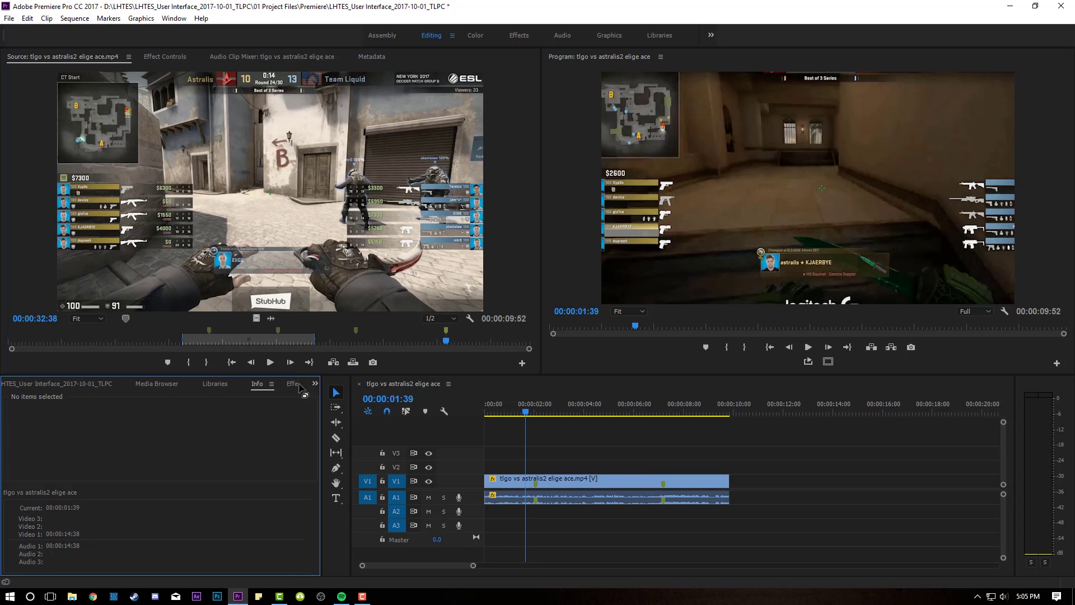
pyautogui.click(293, 384)
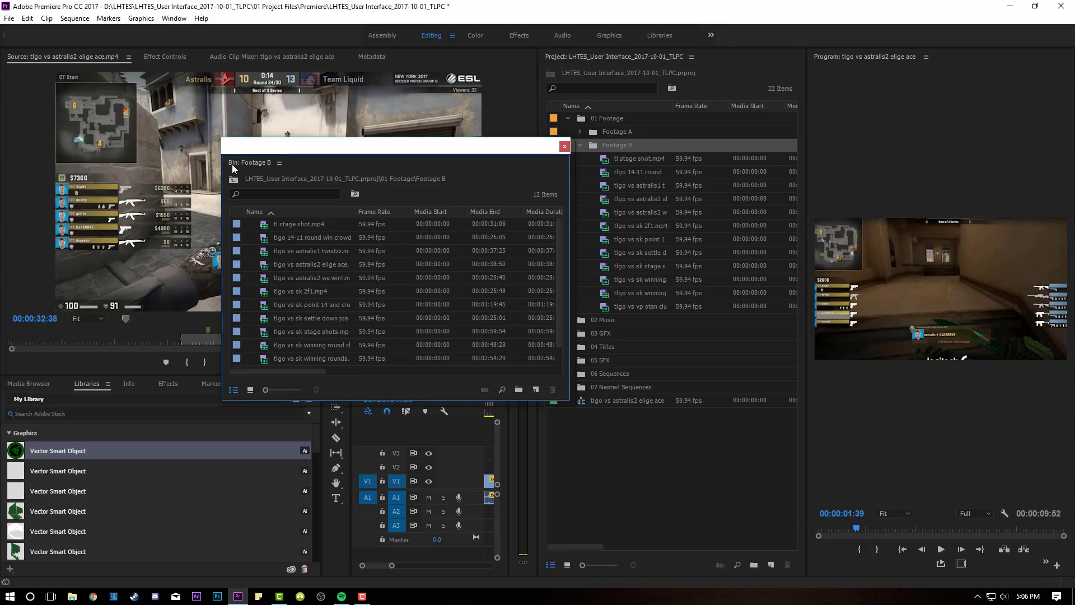
# Dock the Footage B bin among the top panels and save the layout as workspace 'Super Clean'.
pyautogui.moveTo(241, 159); pyautogui.dragTo(504, 202)
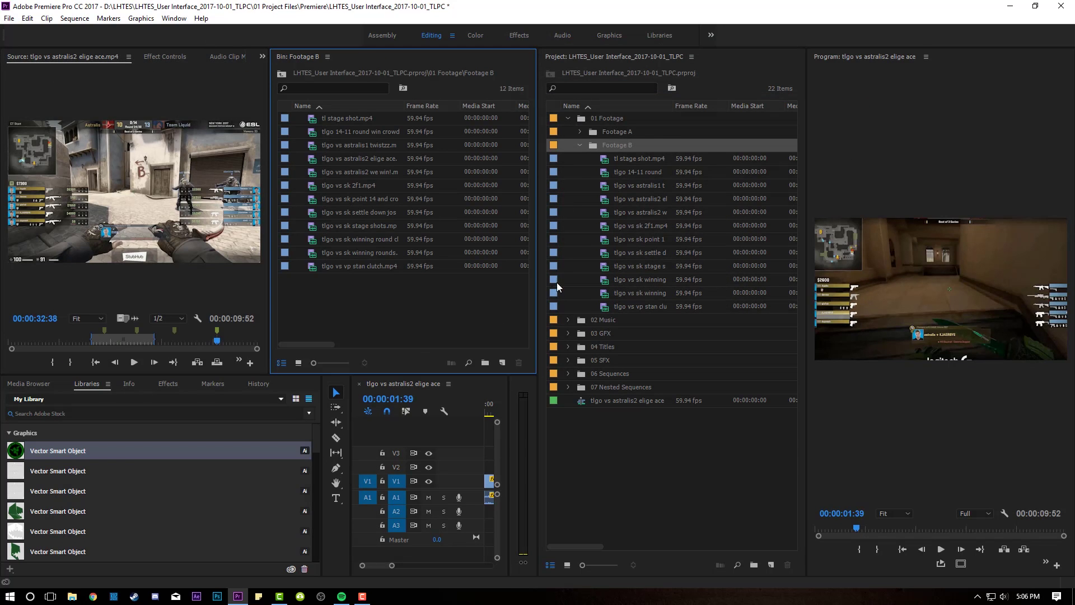
pyautogui.rightClick(435, 38)
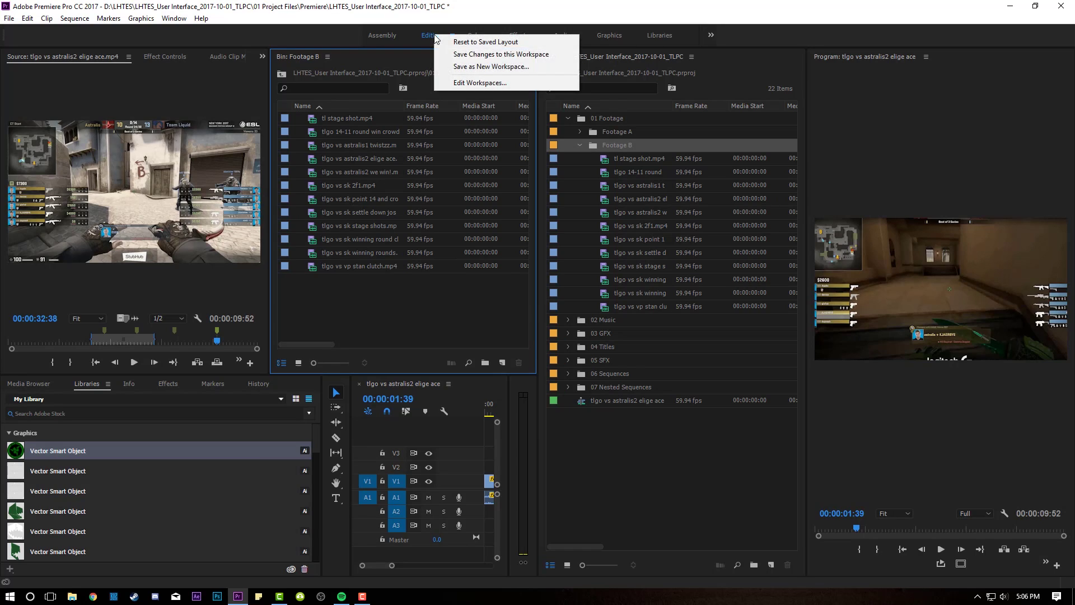
pyautogui.click(491, 67)
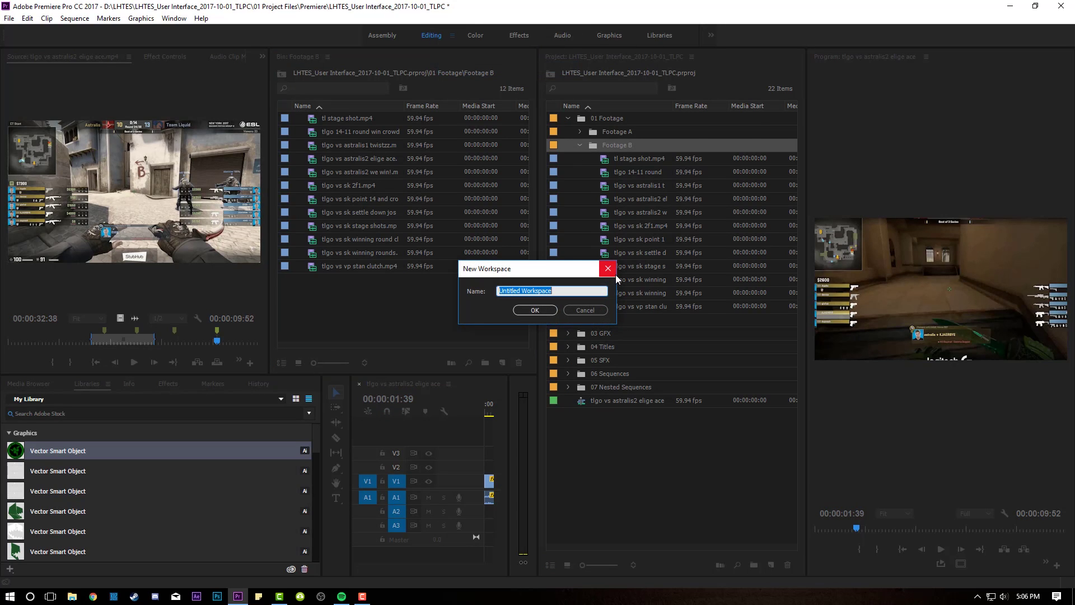
pyautogui.write('Super Clean')
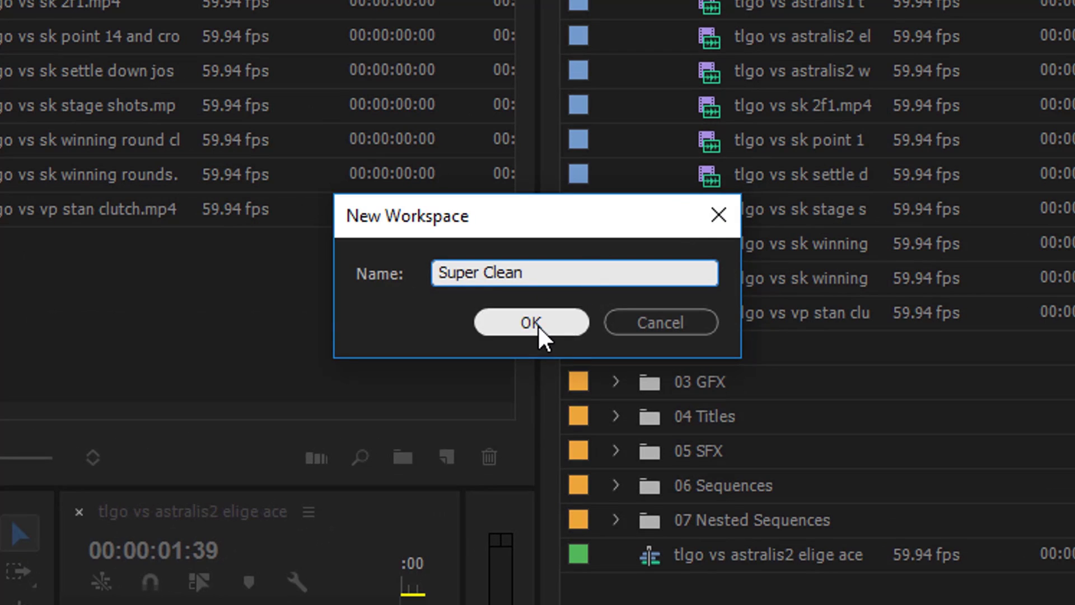
pyautogui.click(537, 325)
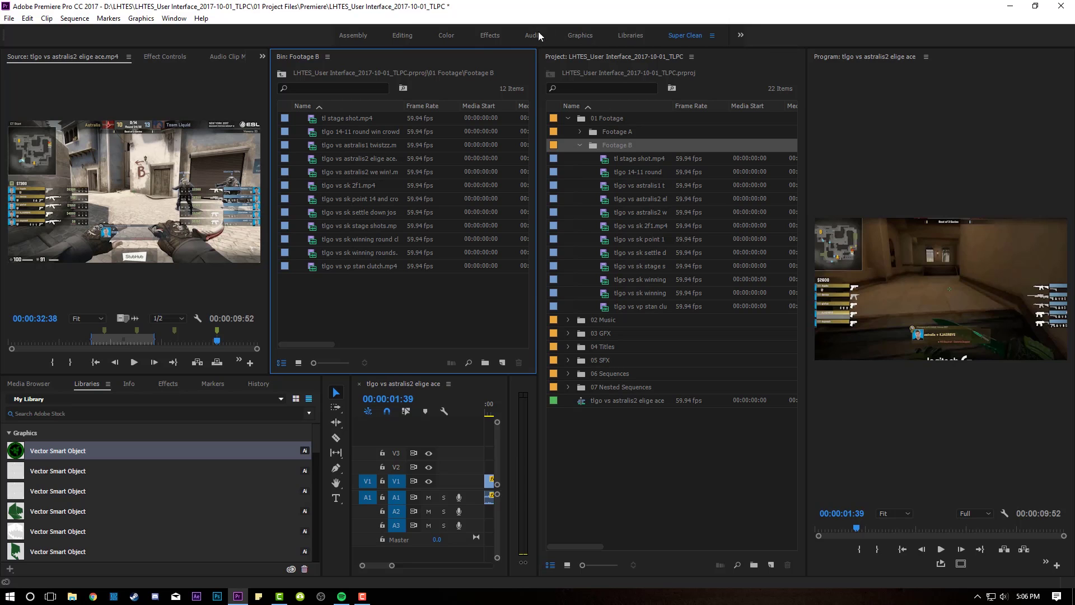
# Move Super Clean to the top of the workspace bar list in Edit Workspaces.
pyautogui.rightClick(687, 33)
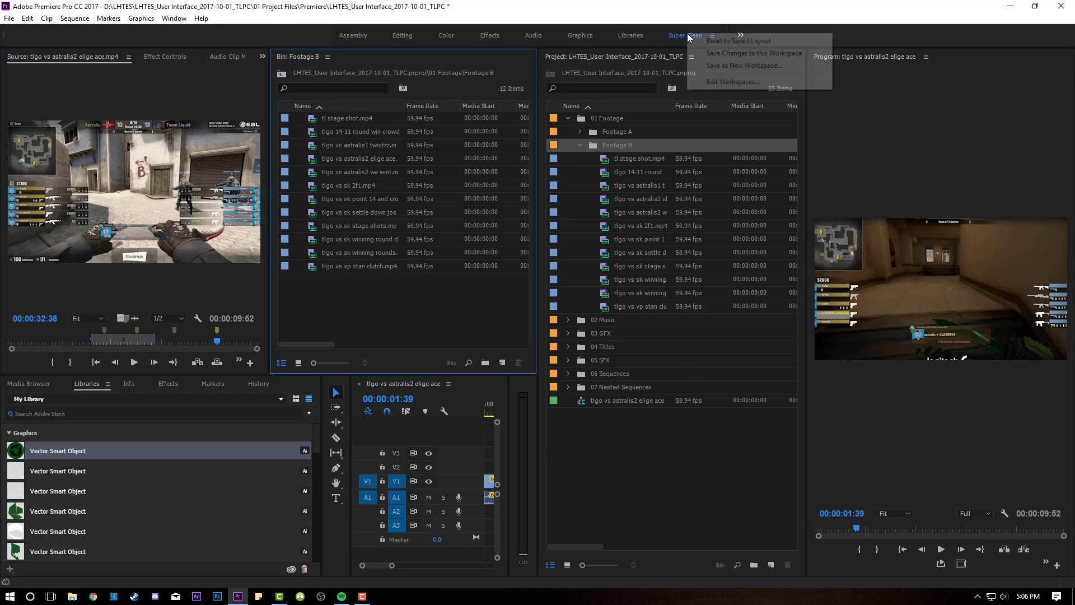
pyautogui.click(731, 82)
pyautogui.moveTo(472, 330); pyautogui.dragTo(480, 198)
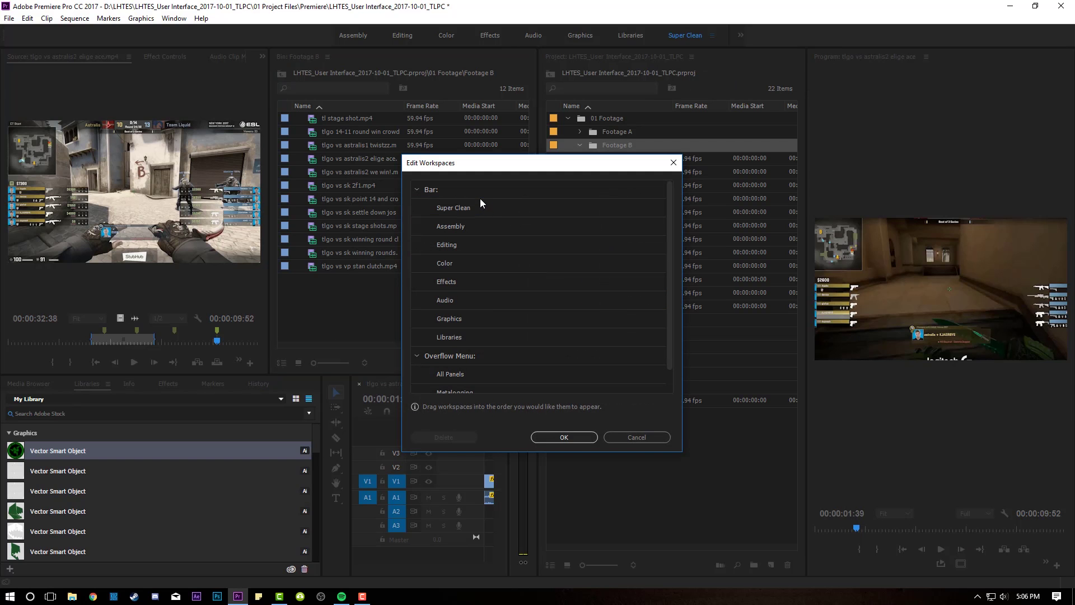
pyautogui.click(562, 441)
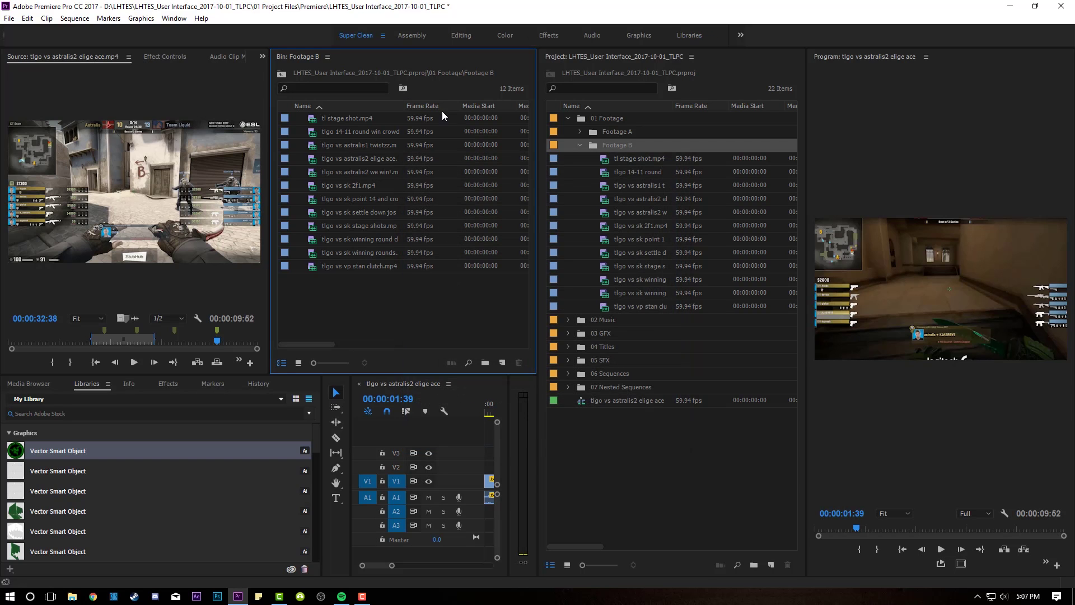